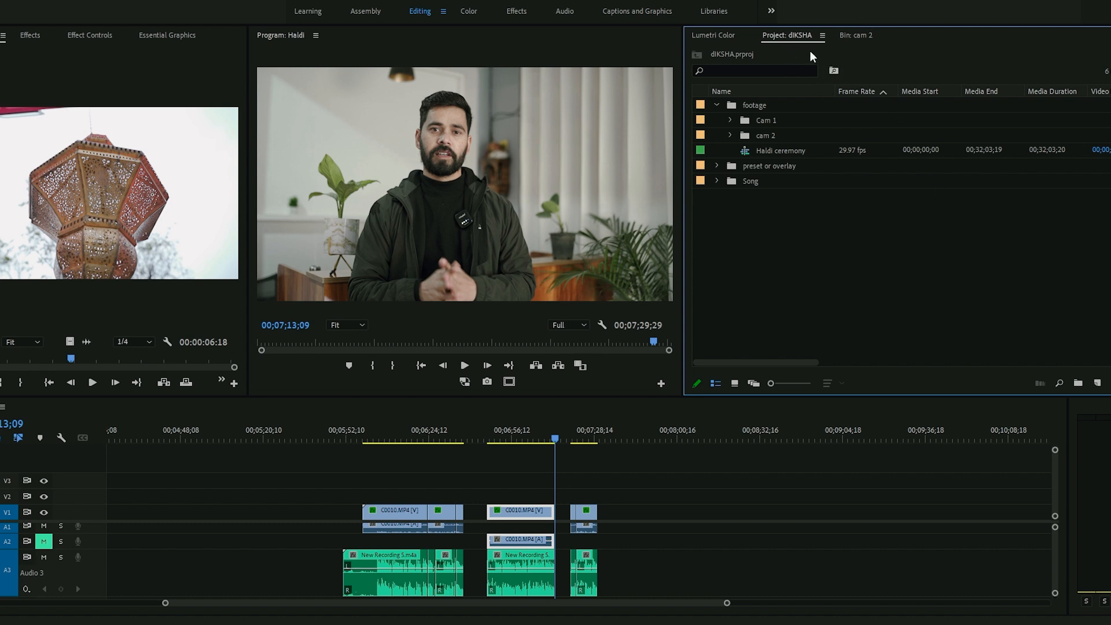
# Create a new bin named "r" in the project
pyautogui.click(1078, 384)
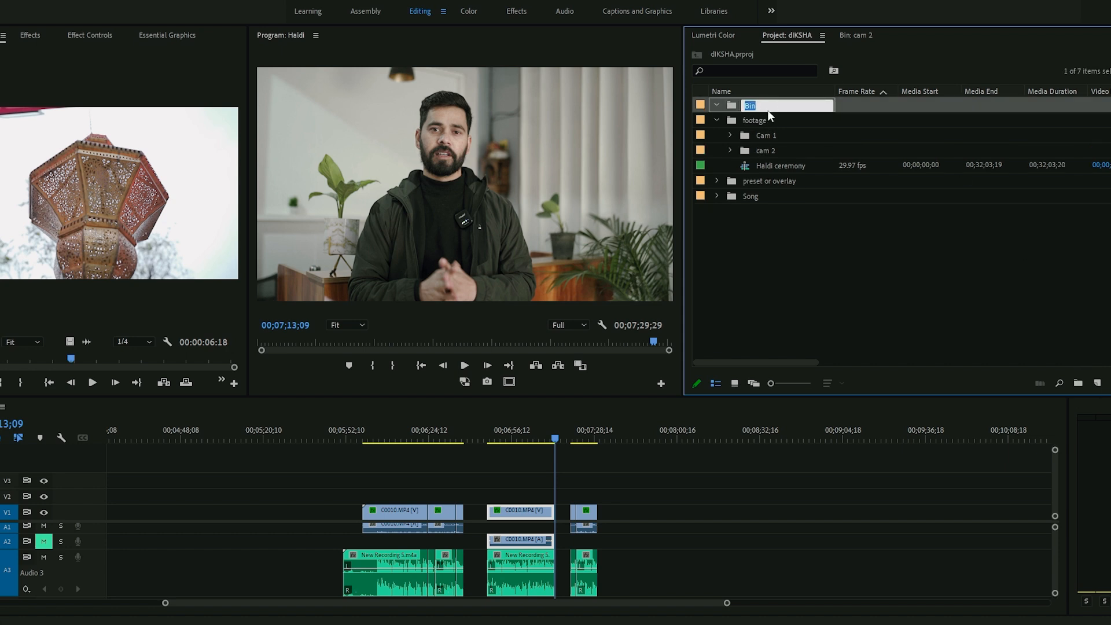
pyautogui.write('r')
pyautogui.click(812, 249)
pyautogui.click(764, 106)
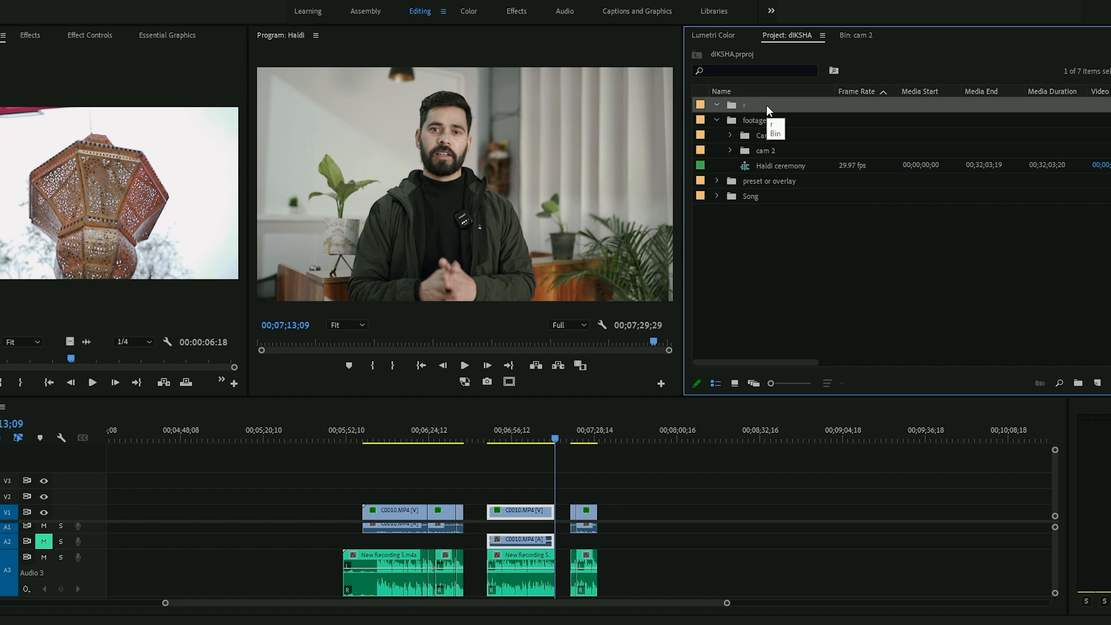
# Import New Recording 4, New Recording 5 and New Recording 6 from Downloads into the "r" bin, and collapse the bin
pyautogui.hotkey('ctrl', 'i')
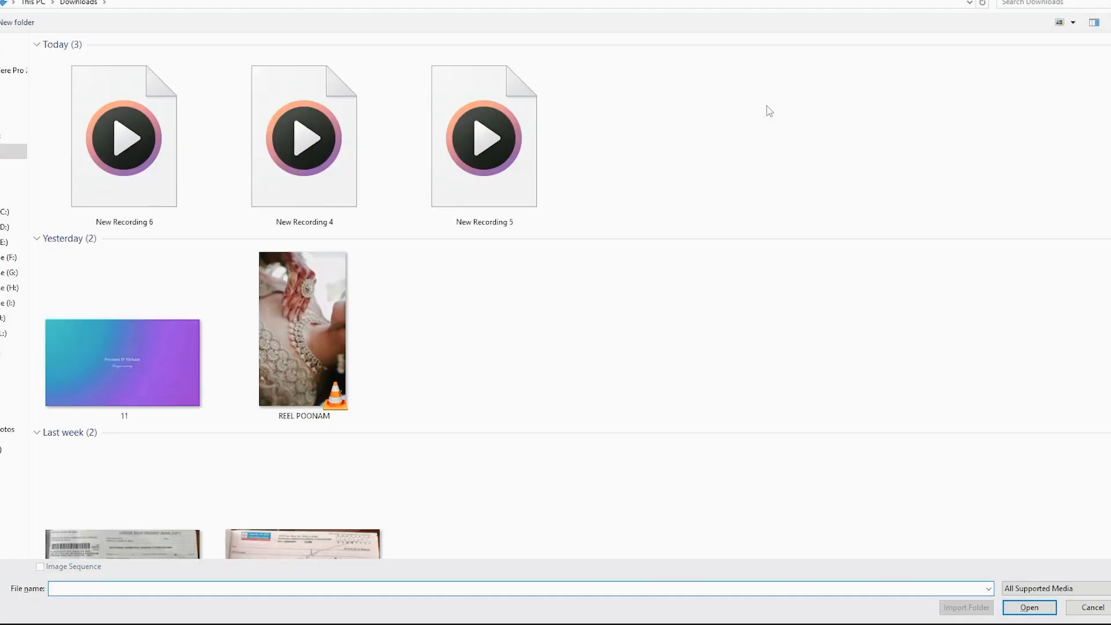
pyautogui.moveTo(804, 131); pyautogui.dragTo(124, 168)
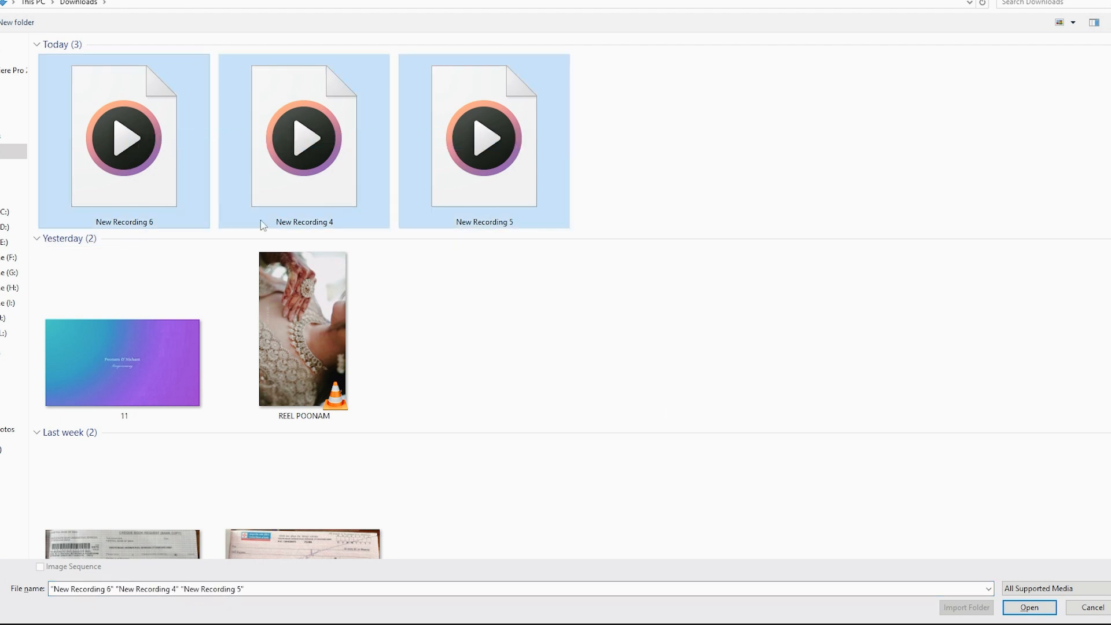
pyautogui.click(1031, 610)
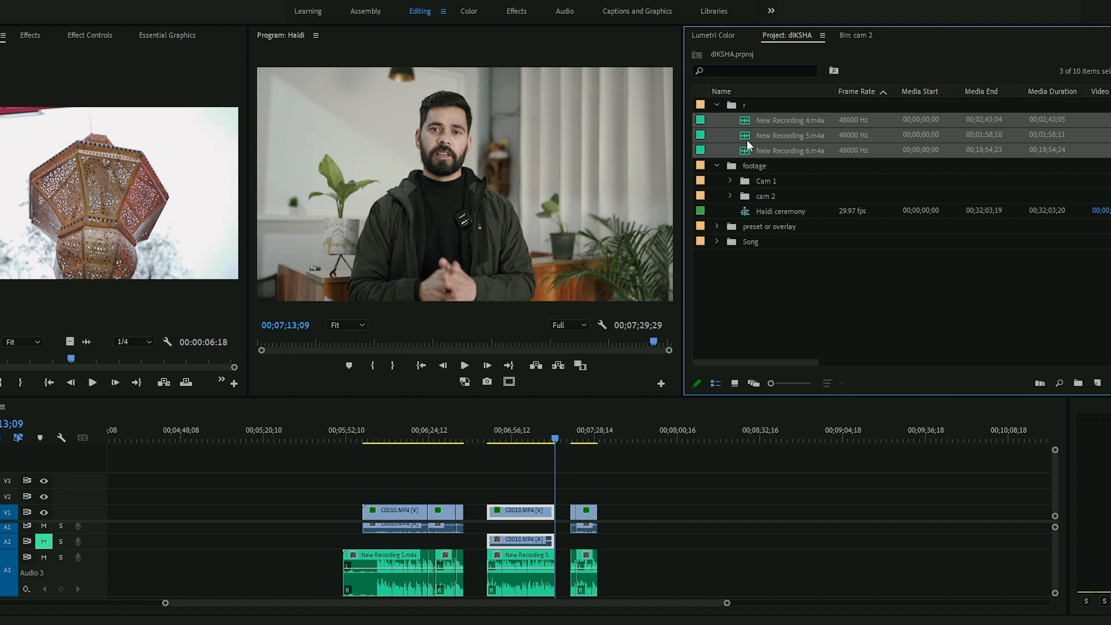
pyautogui.click(716, 104)
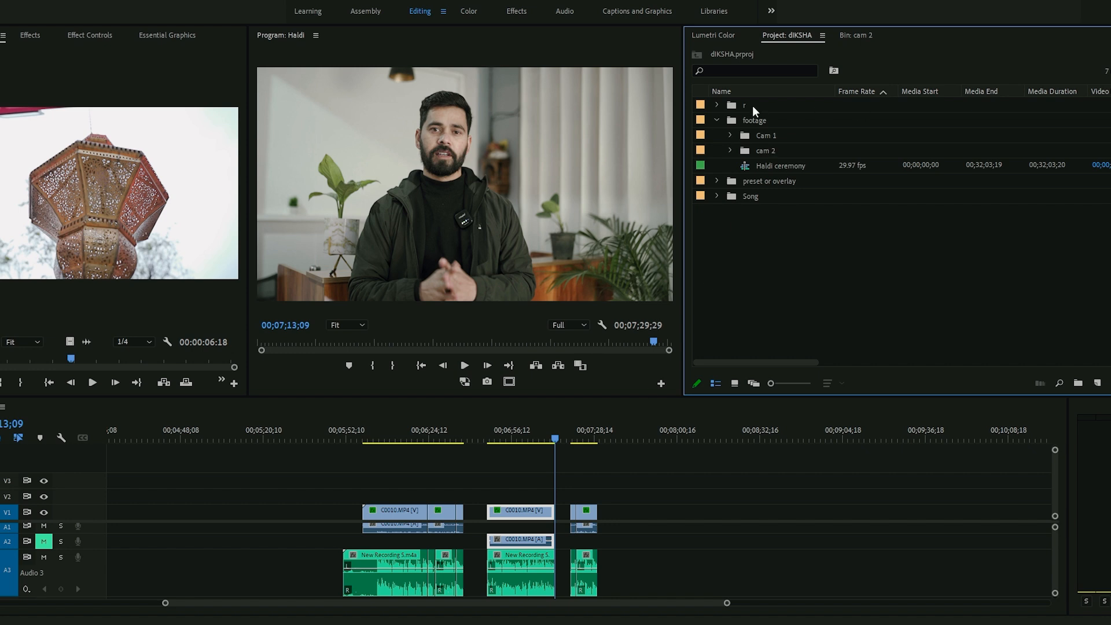
# Create a new sequence named "haldi" using the DSLR 1080p30 preset
pyautogui.click(1098, 385)
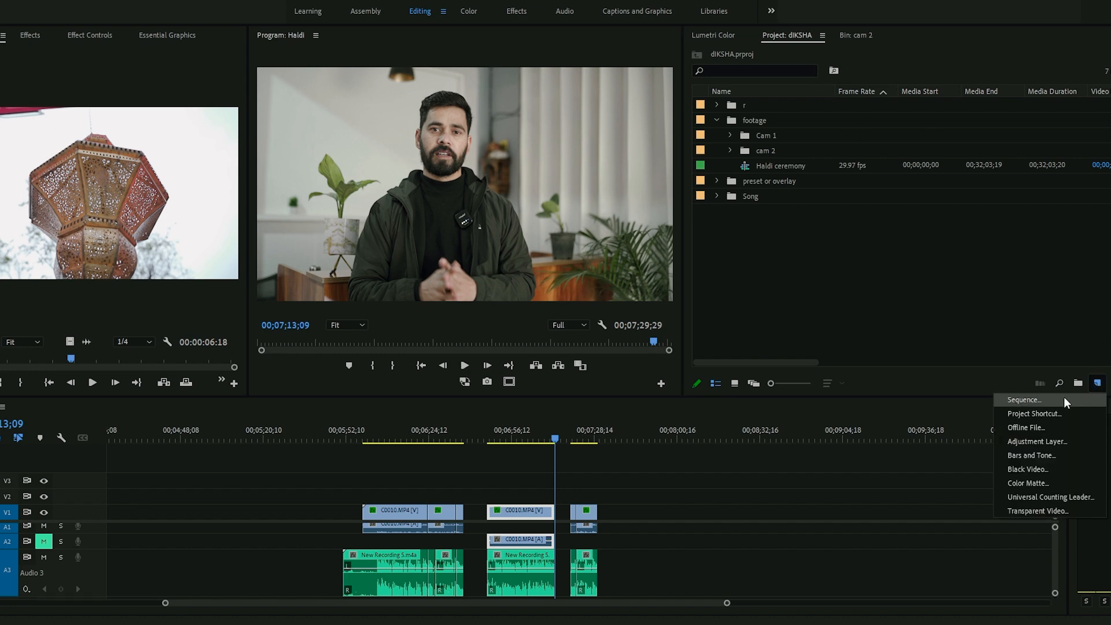
pyautogui.click(1043, 399)
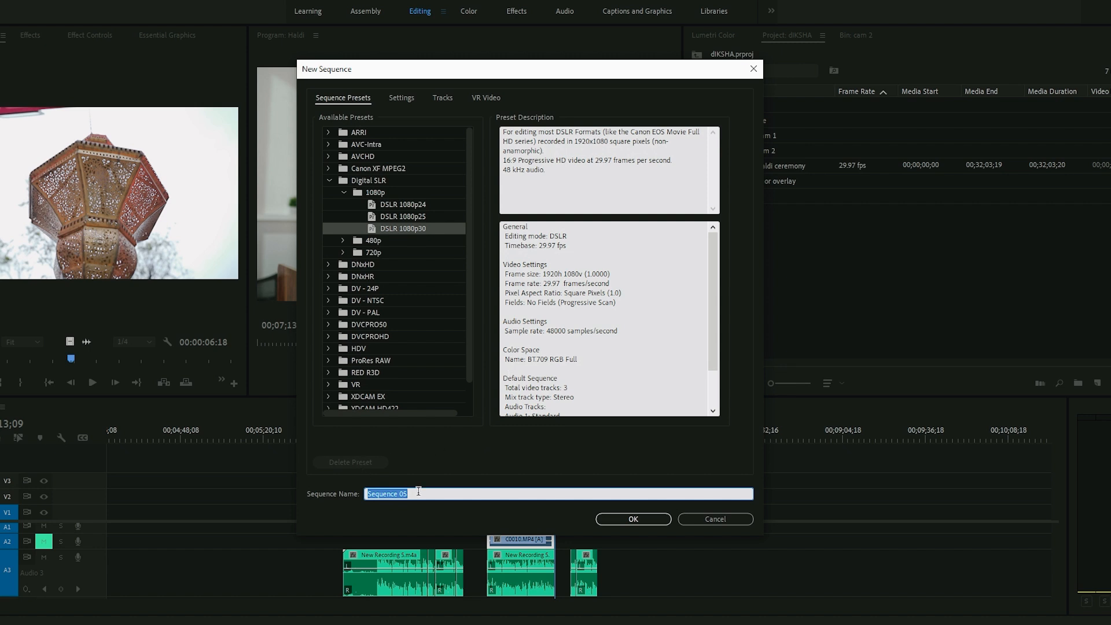
pyautogui.write('h')
pyautogui.click(625, 520)
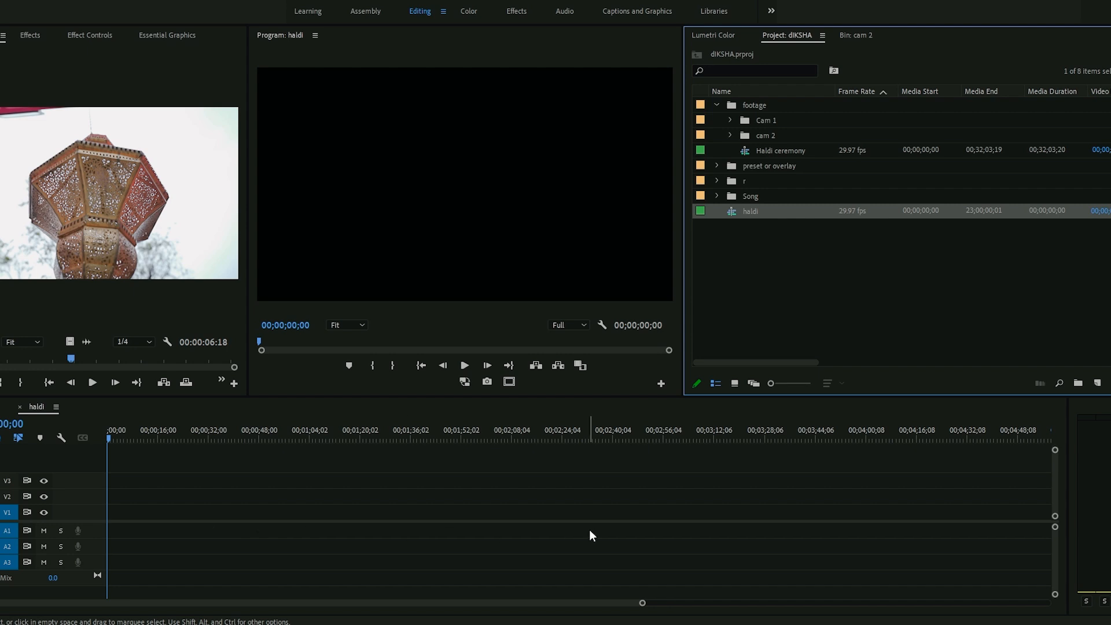
# Select all the clips in the Cam 1 bin and place them on tracks V1 and A1 of the haldi sequence
pyautogui.click(730, 120)
pyautogui.scroll(-15, 984, 232)
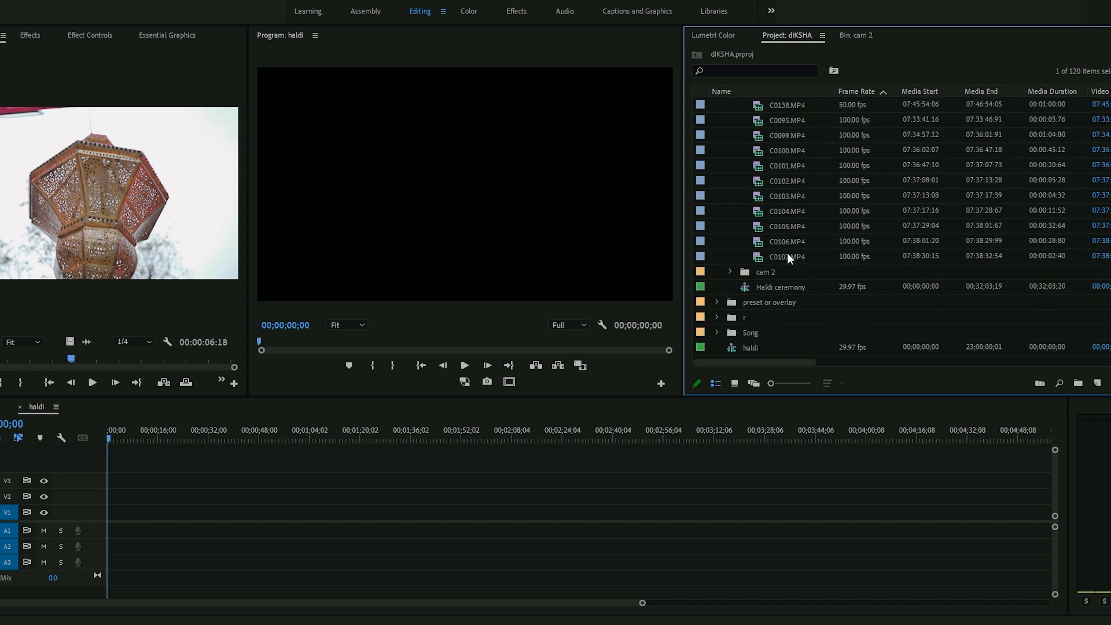
pyautogui.keyDown('shift'); pyautogui.click(787, 257); pyautogui.keyUp('shift')
pyautogui.scroll(15, 787, 257)
pyautogui.moveTo(402, 438); pyautogui.dragTo(160, 512)
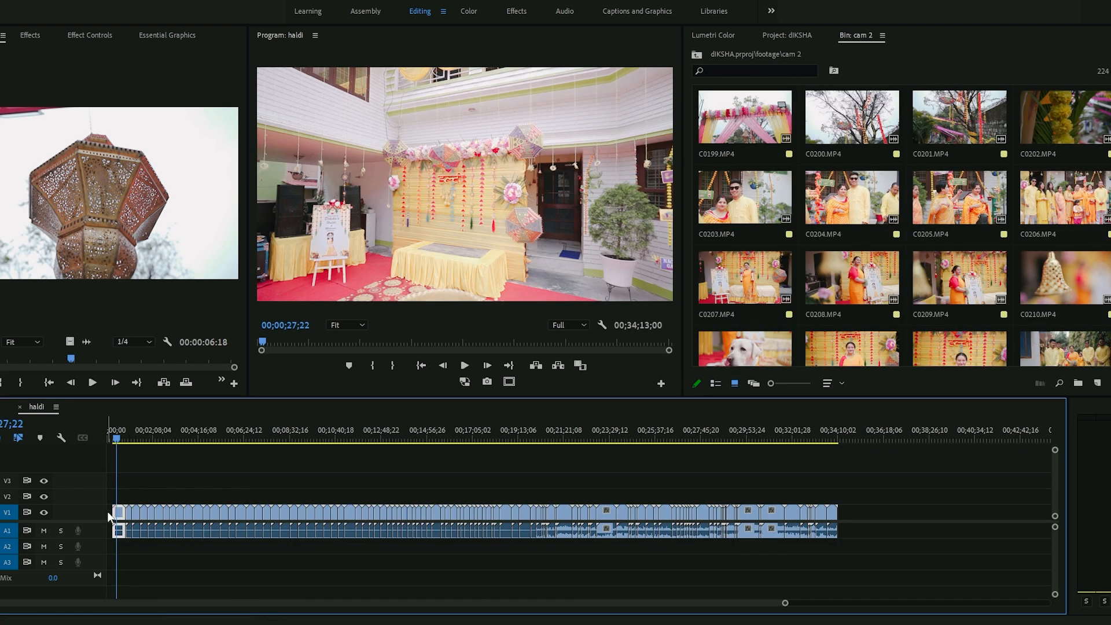
# Scrub to the middle of the haldi sequence and try moving a clip's audio from A1 down to A2
pyautogui.click(529, 482)
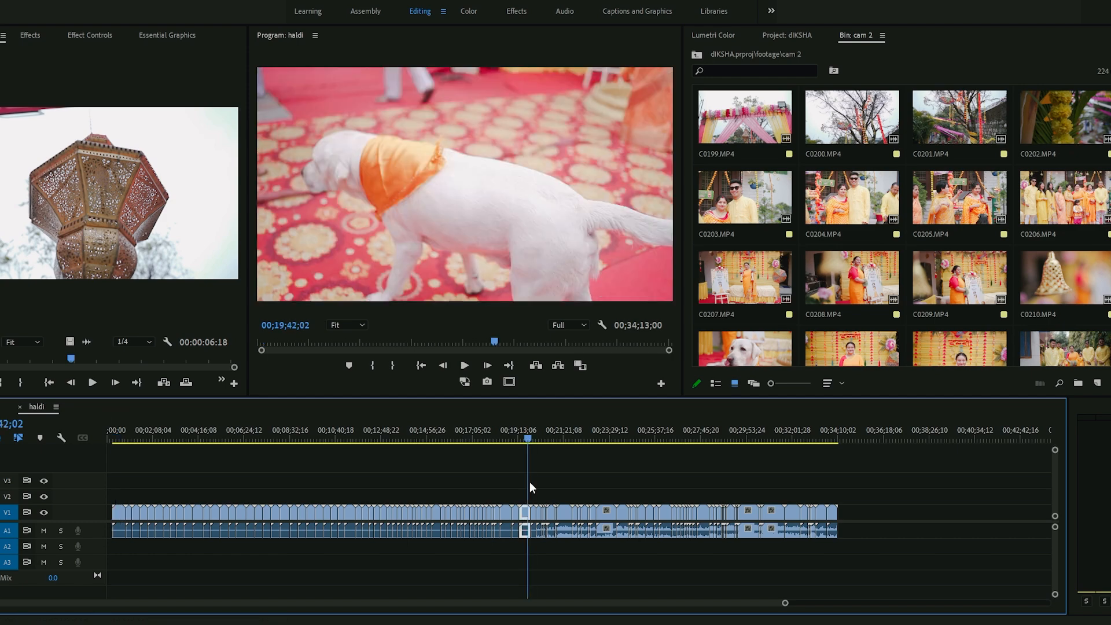
pyautogui.moveTo(529, 482); pyautogui.dragTo(543, 487)
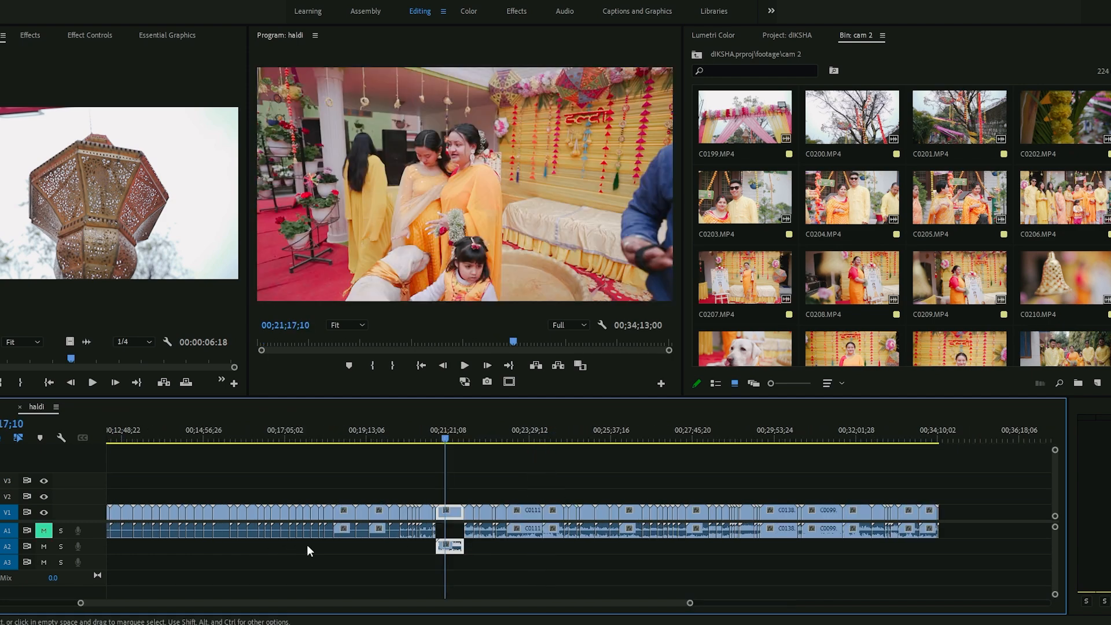
pyautogui.moveTo(524, 528); pyautogui.dragTo(528, 550)
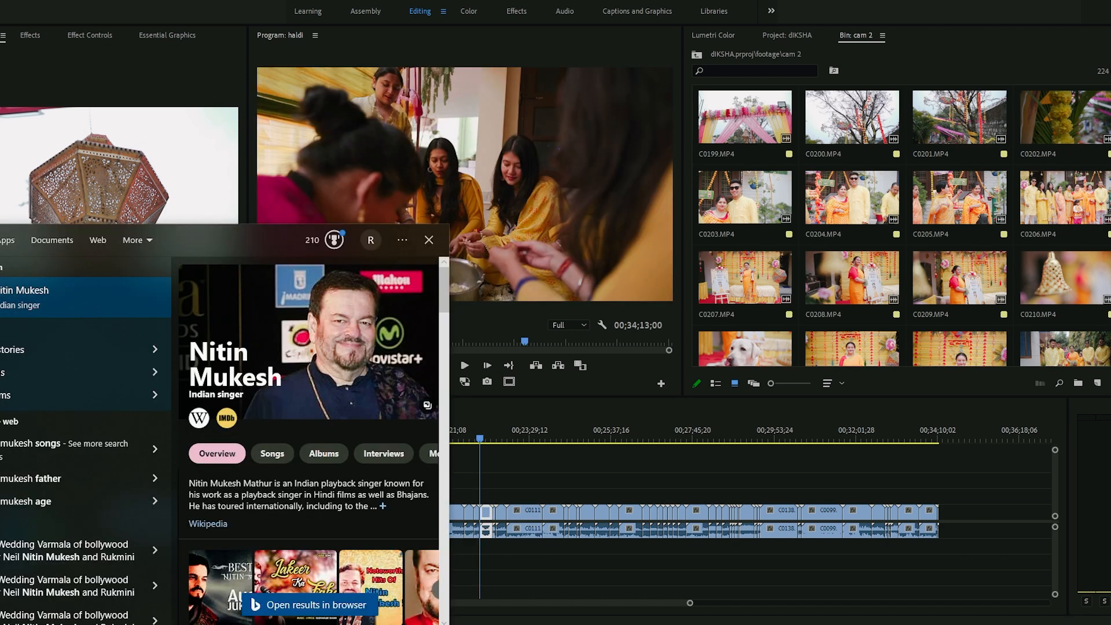
# Place the Wedding Varmala mp3 song on track A3 beneath the first clips and mute that track
pyautogui.rightClick(55, 557)
pyautogui.click(92, 566)
pyautogui.moveTo(472, 425); pyautogui.dragTo(139, 565)
pyautogui.click(45, 561)
# Ripple-trim clip C0028, removing its start up to 00;00;37;21 and its end from 00;00;25;04
pyautogui.moveTo(113, 437); pyautogui.dragTo(116, 456)
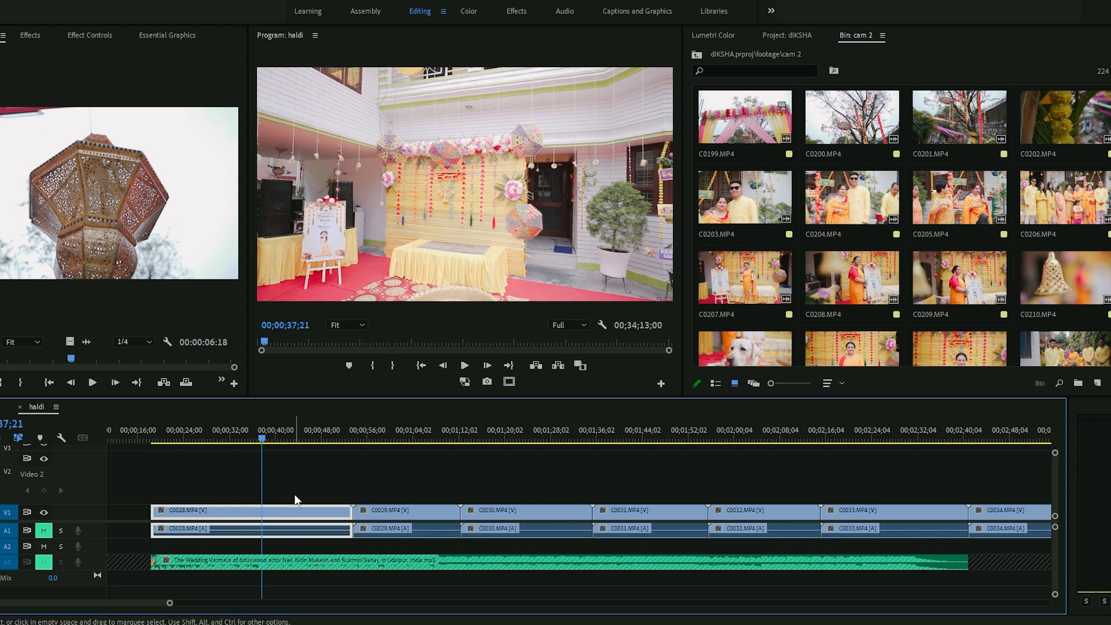
pyautogui.press('q')
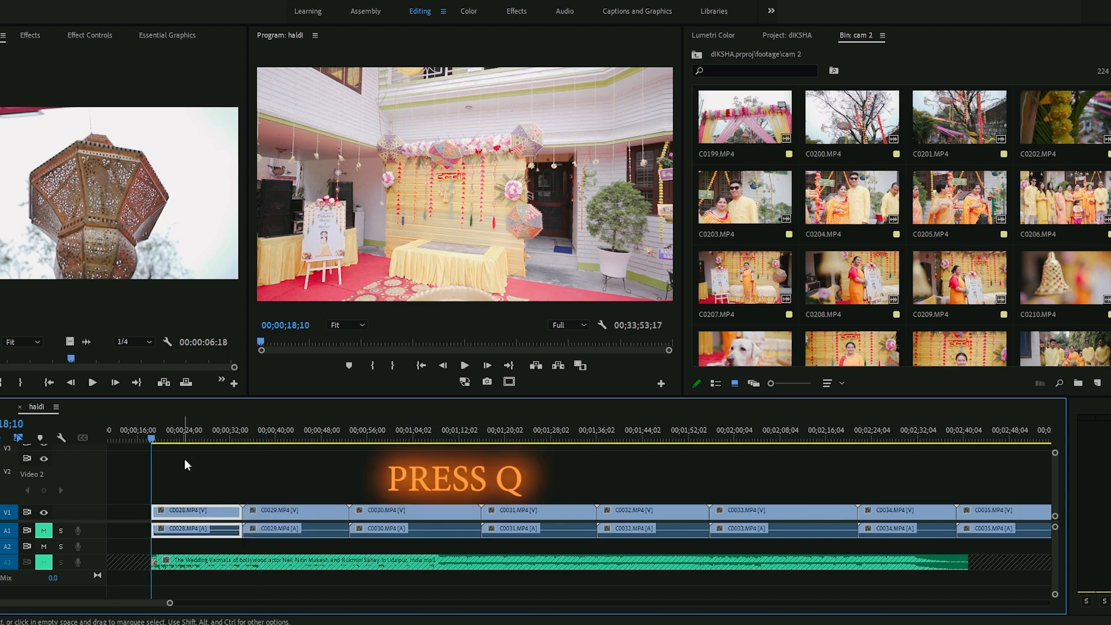
pyautogui.scroll(2, 187, 467)
pyautogui.press('space')
pyautogui.click(252, 438)
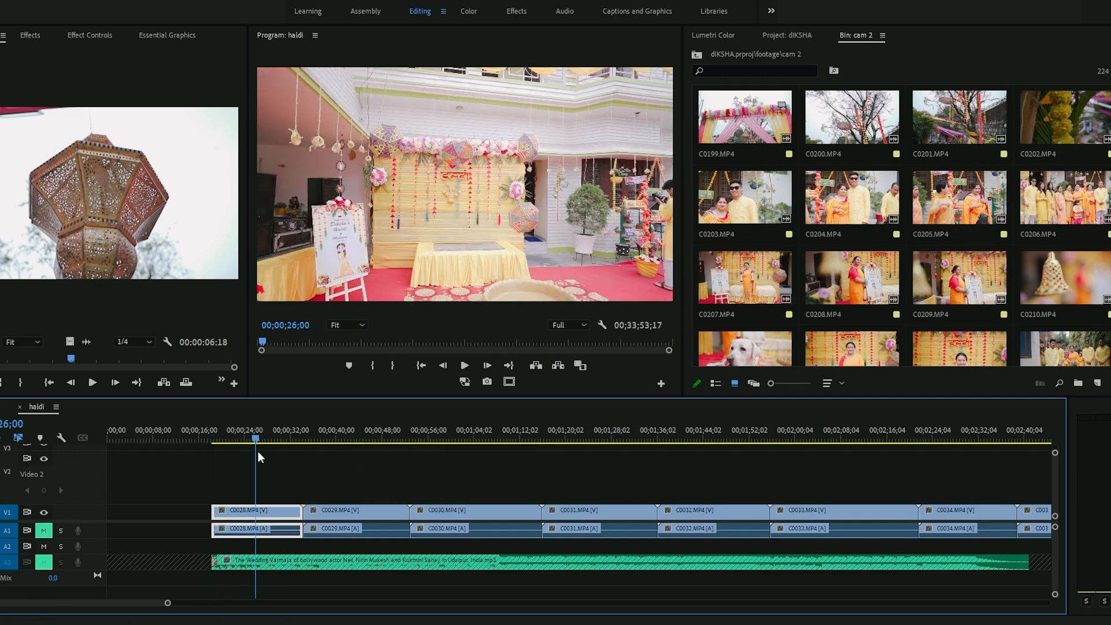
pyautogui.moveTo(269, 440); pyautogui.dragTo(251, 467)
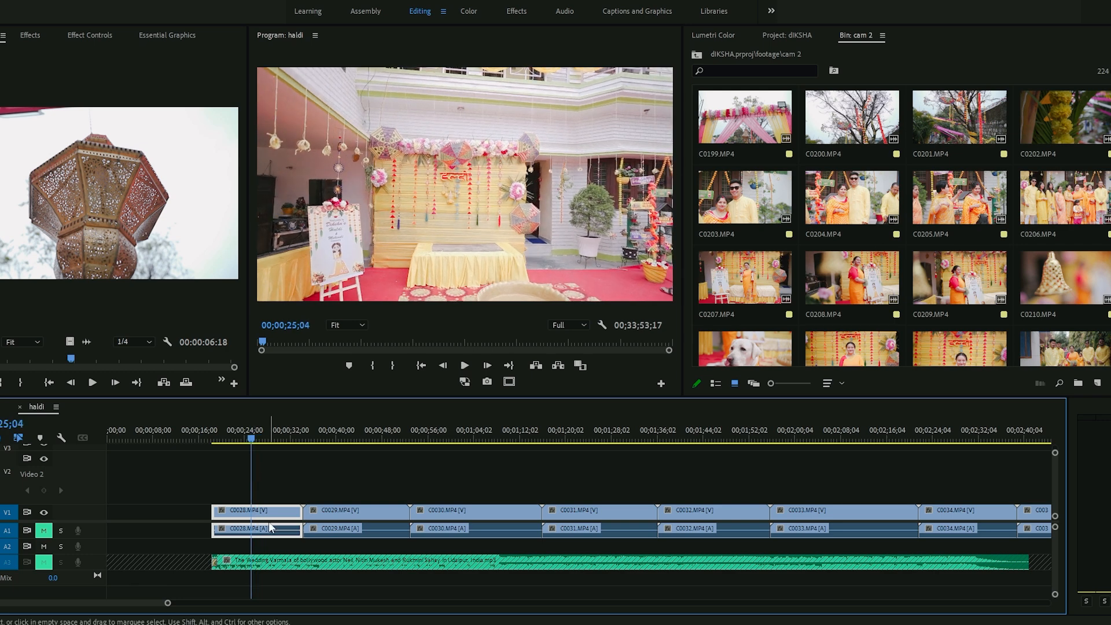
pyautogui.press('w')
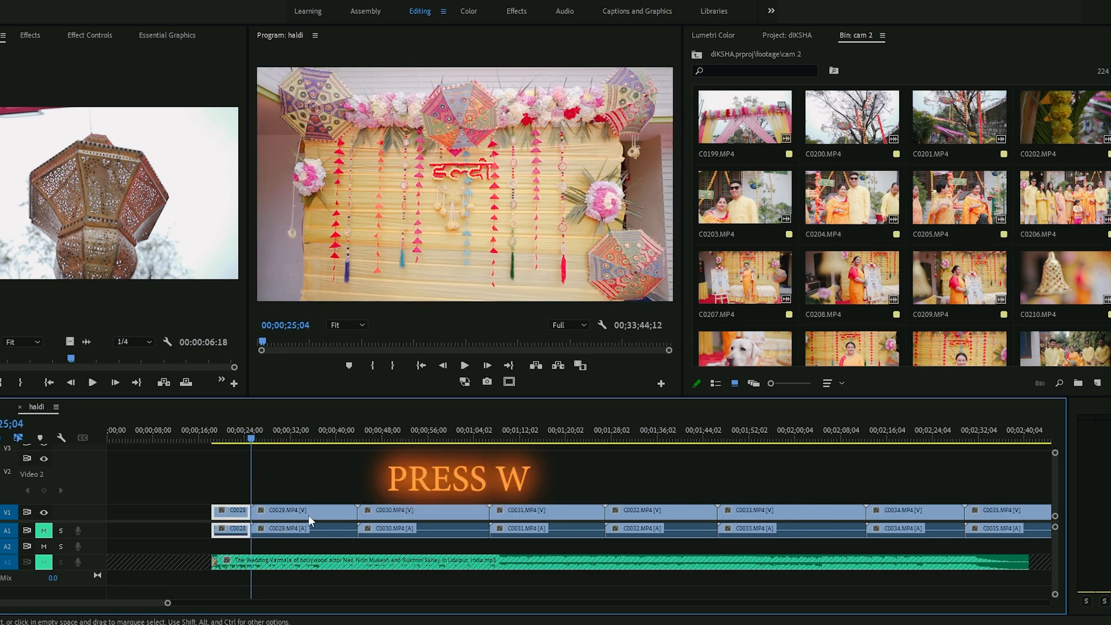
# Play through the following clips and ripple-trim the unwanted starts and ends up to C0035
pyautogui.press('space')
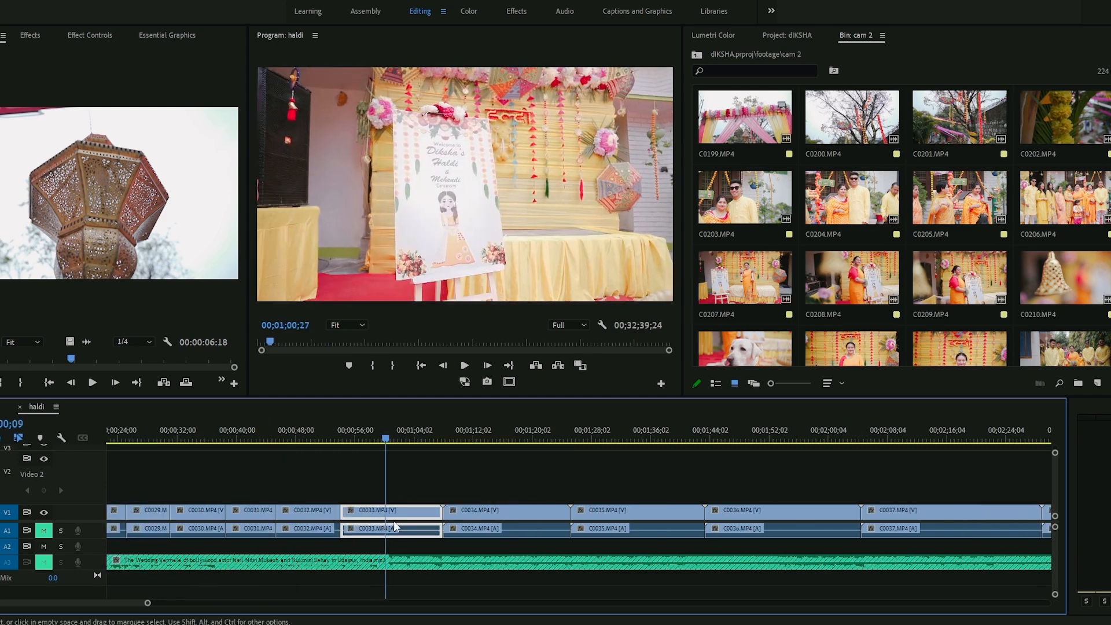
pyautogui.press('q')
pyautogui.moveTo(438, 533); pyautogui.dragTo(521, 545)
pyautogui.press('w')
pyautogui.press('q')
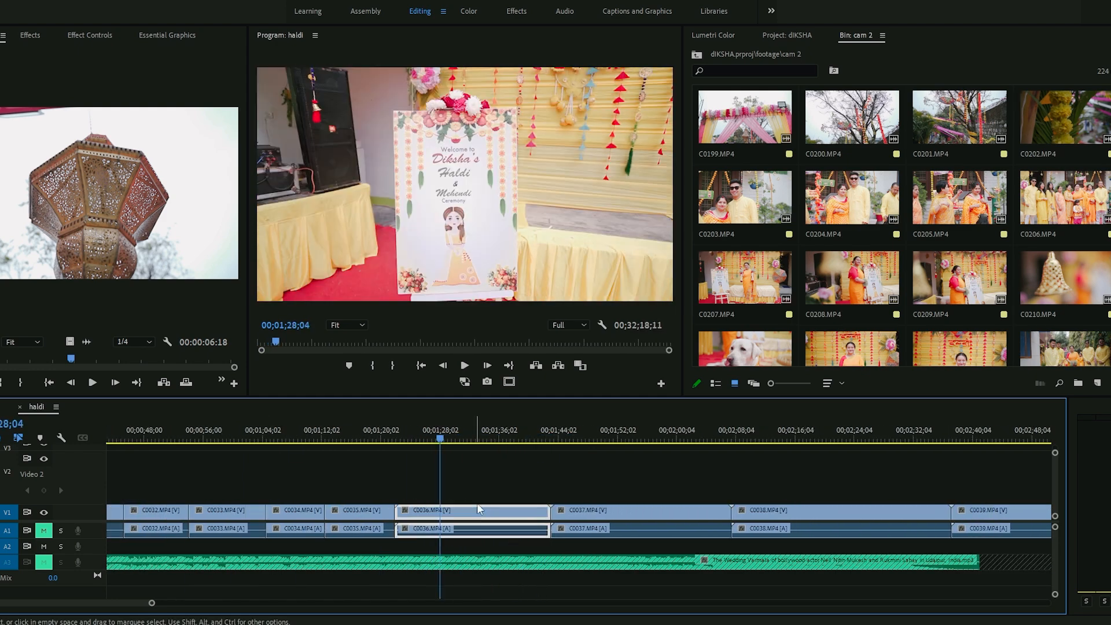
# Split clip C0038 at 00;02;13;13 with the Razor tool
pyautogui.scroll(6, 506, 516)
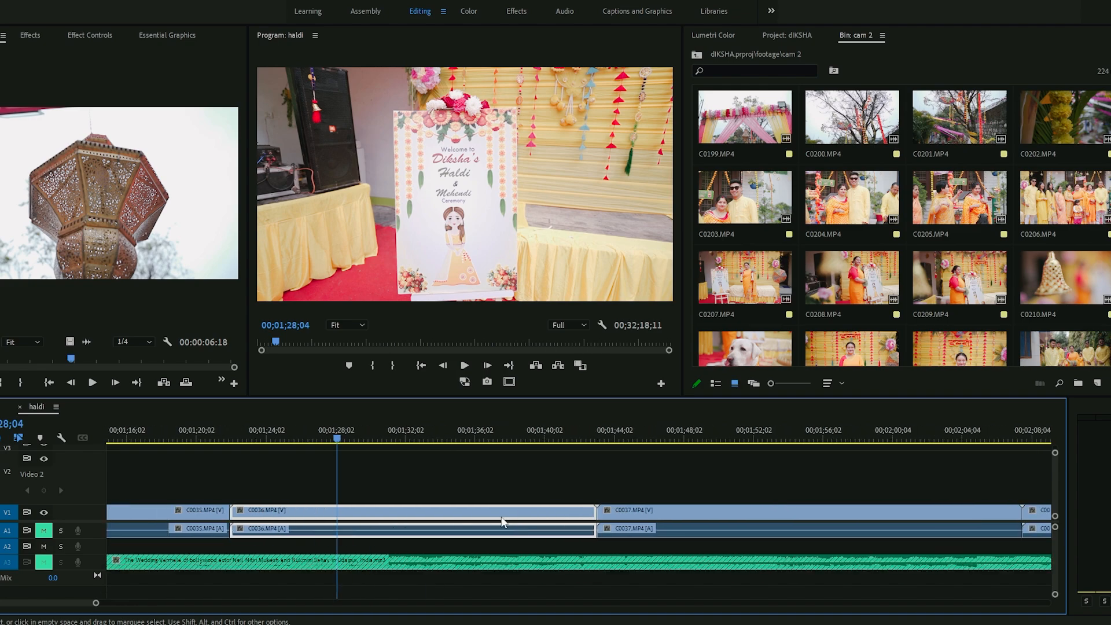
pyautogui.scroll(-7, 463, 509)
pyautogui.scroll(-4, 396, 494)
pyautogui.moveTo(406, 438); pyautogui.dragTo(442, 517)
pyautogui.scroll(4, 486, 498)
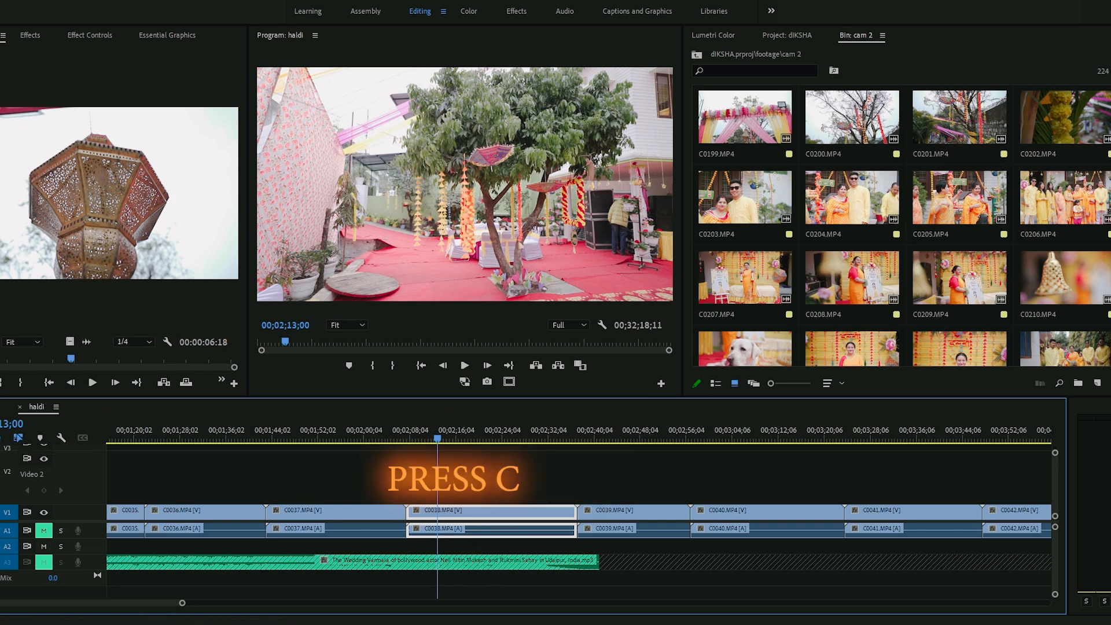
pyautogui.press('c')
pyautogui.click(440, 438)
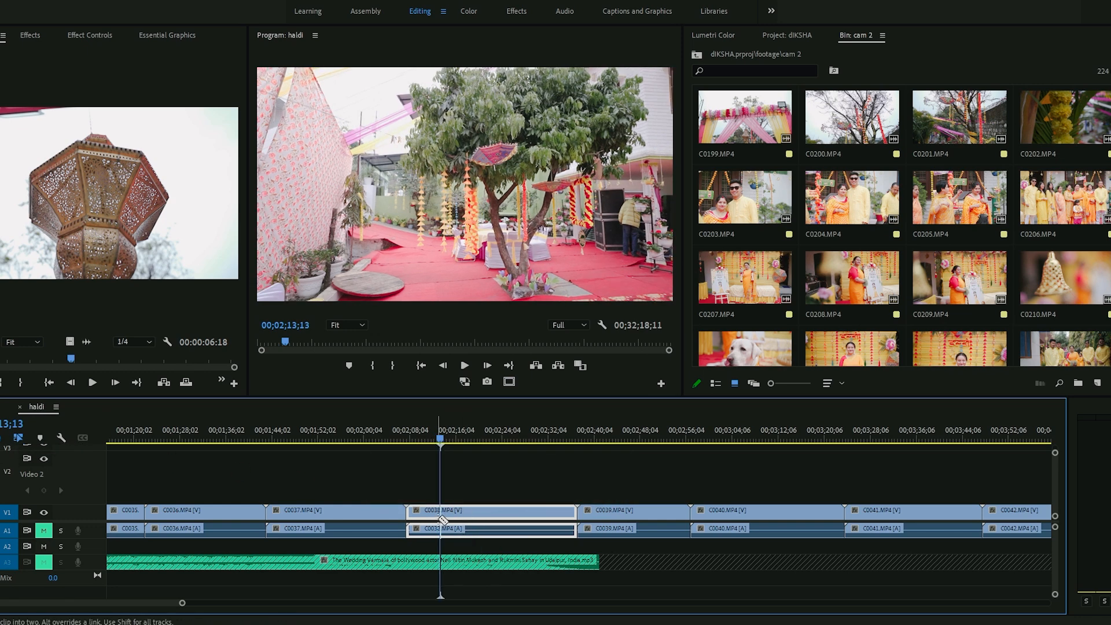
pyautogui.click(443, 516)
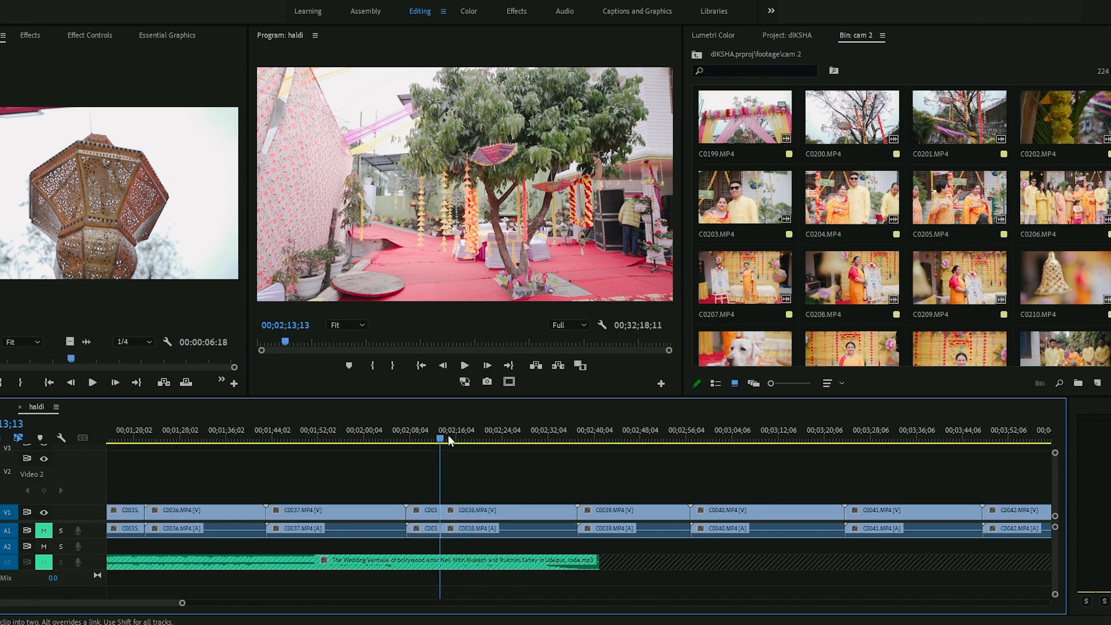
# Make a second cut further along in clip C0038 and delete the section between the two cuts
pyautogui.moveTo(440, 441); pyautogui.dragTo(506, 475)
pyautogui.press('c')
pyautogui.click(507, 515)
pyautogui.press('v')
pyautogui.press('Delete')
pyautogui.click(466, 516)
pyautogui.press('Delete')
# Ripple-trim the end of the last C0038 piece and the start of clip C0039
pyautogui.moveTo(509, 440); pyautogui.dragTo(492, 484)
pyautogui.press('w')
pyautogui.press('space')
pyautogui.moveTo(503, 439); pyautogui.dragTo(535, 478)
pyautogui.press('q')
pyautogui.press('space')
pyautogui.press('space')
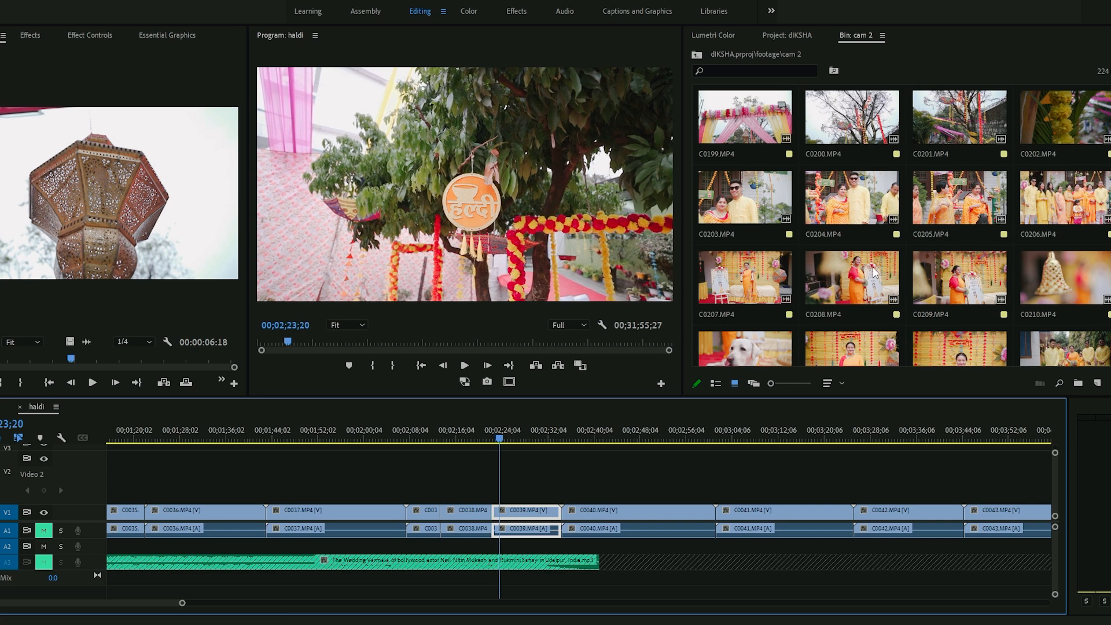
# Preview C0195.MP4 from the cam 2 bin and place its marked section on V2 above the start of C0039
pyautogui.scroll(2, 821, 239)
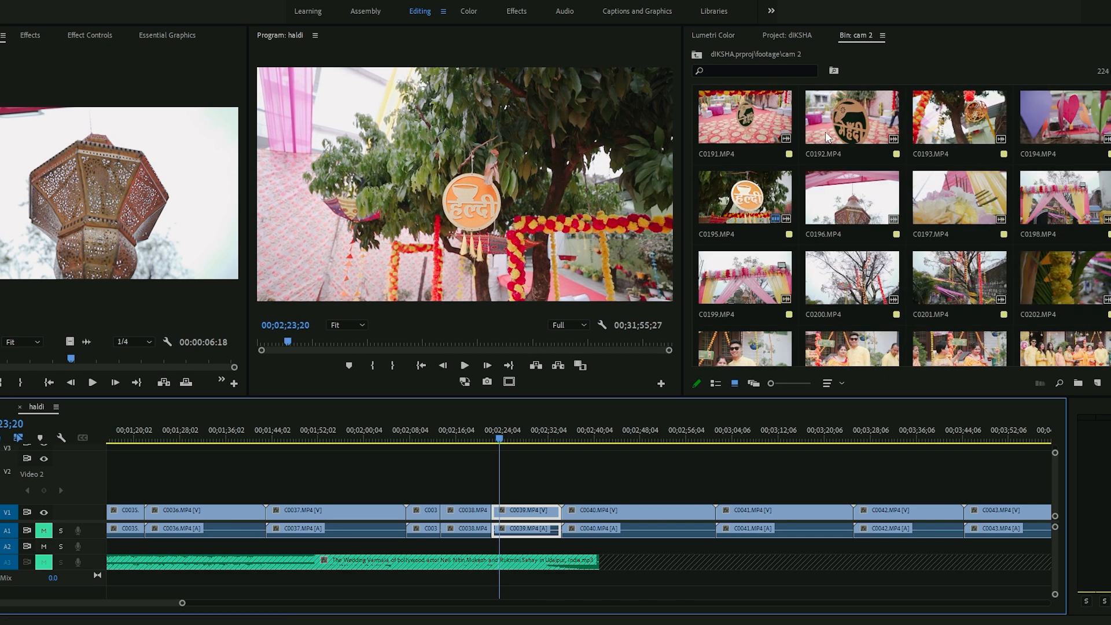
pyautogui.doubleClick(745, 196)
pyautogui.press('space')
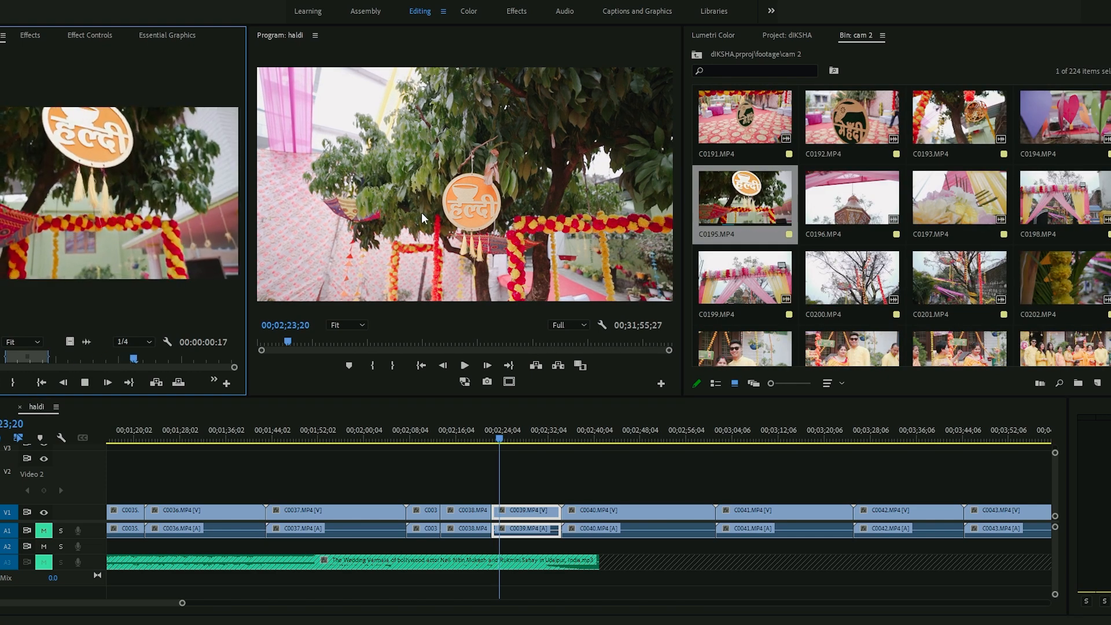
pyautogui.moveTo(173, 360); pyautogui.dragTo(511, 452)
pyautogui.click(492, 443)
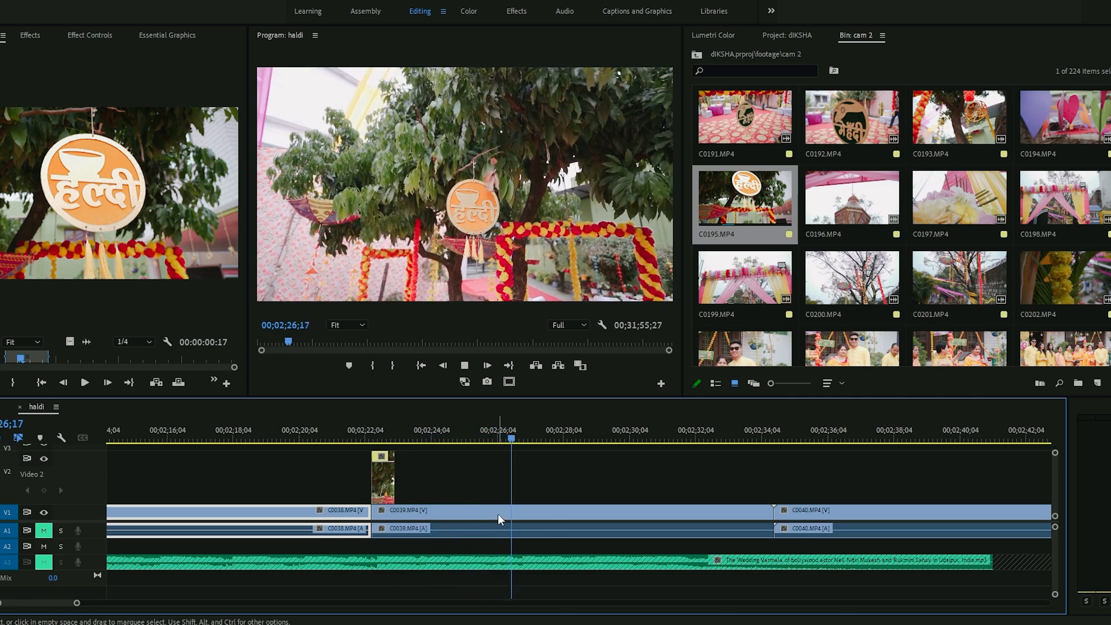
# Go back to the sequence's opening, show the Effects panel, and ripple-trim the end of C0028 and the start of C0029
pyautogui.press('\\')
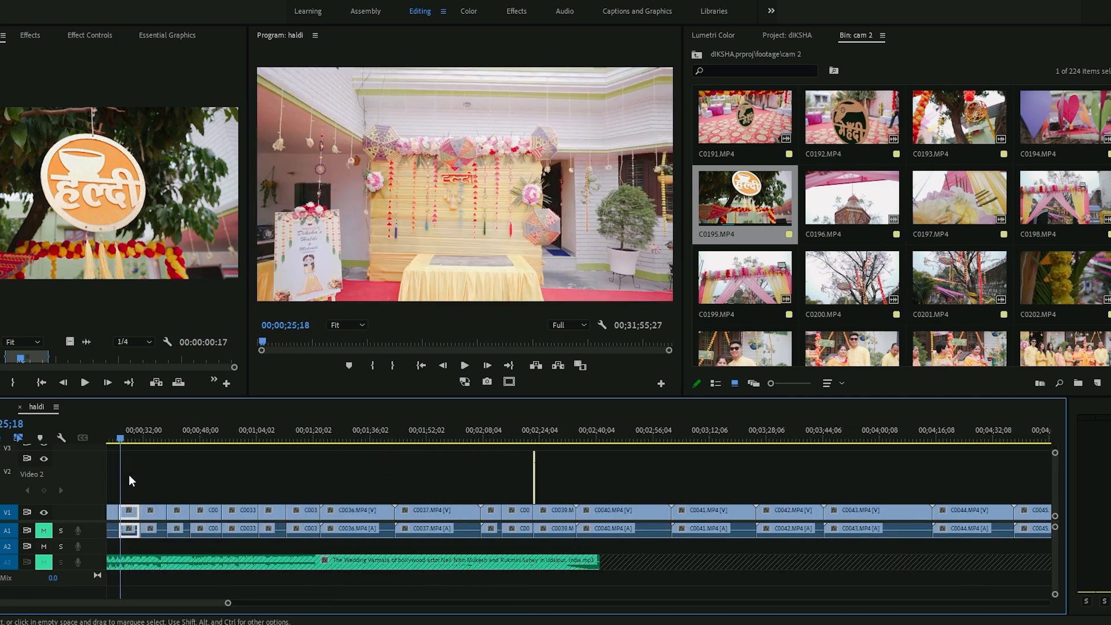
pyautogui.press('-')
pyautogui.moveTo(154, 437); pyautogui.dragTo(164, 442)
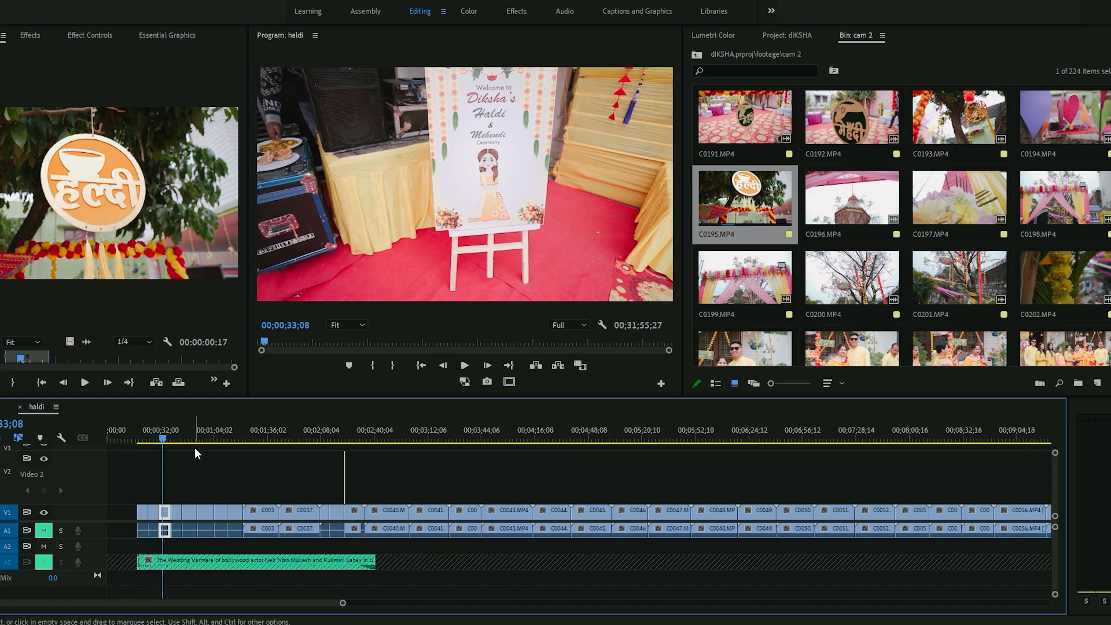
pyautogui.hotkey('shift', '7')
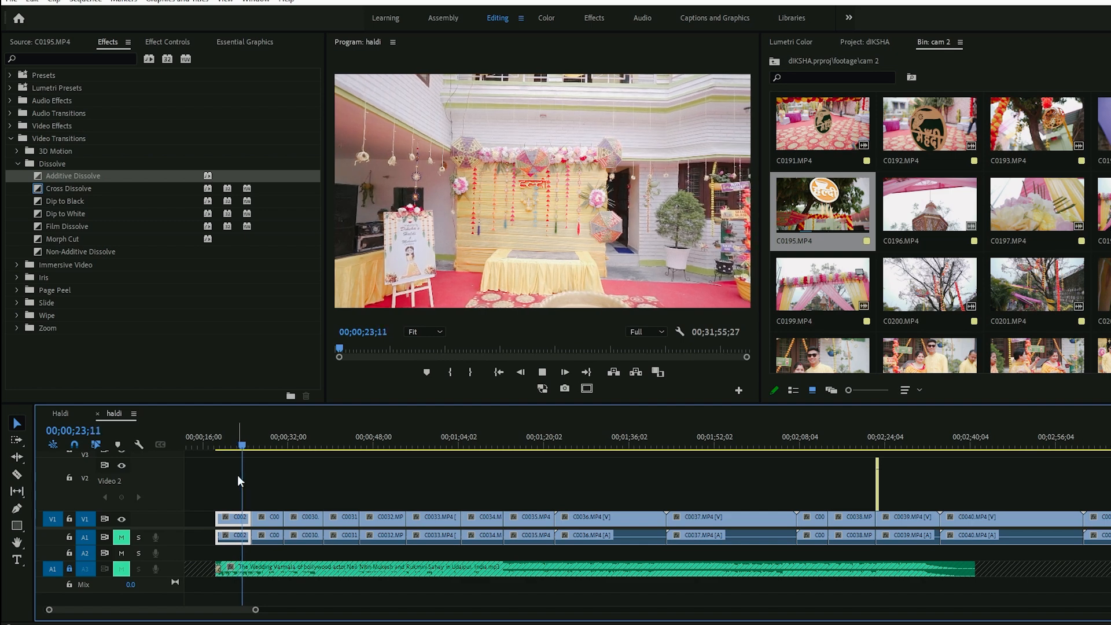
pyautogui.press('w')
pyautogui.press('space')
pyautogui.press('q')
pyautogui.press('space')
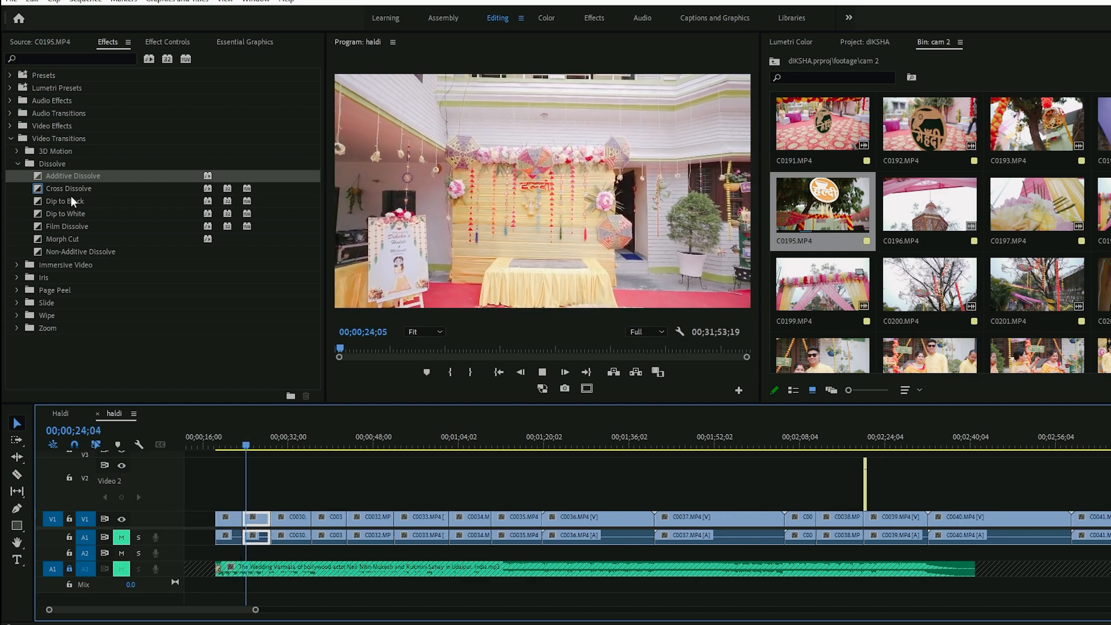
# Apply a Cross Dissolve between C0029 and C0030 and another between C0030 and C0031
pyautogui.keyDown('shift'); pyautogui.click(276, 515); pyautogui.keyUp('shift')
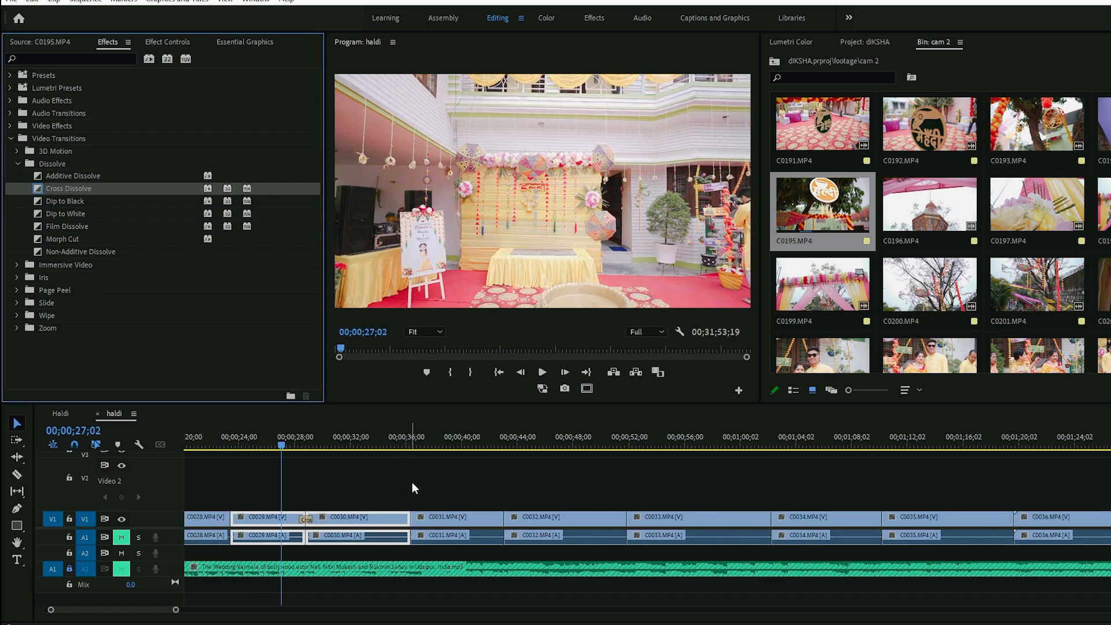
pyautogui.moveTo(412, 483); pyautogui.dragTo(412, 517)
pyautogui.click(396, 445)
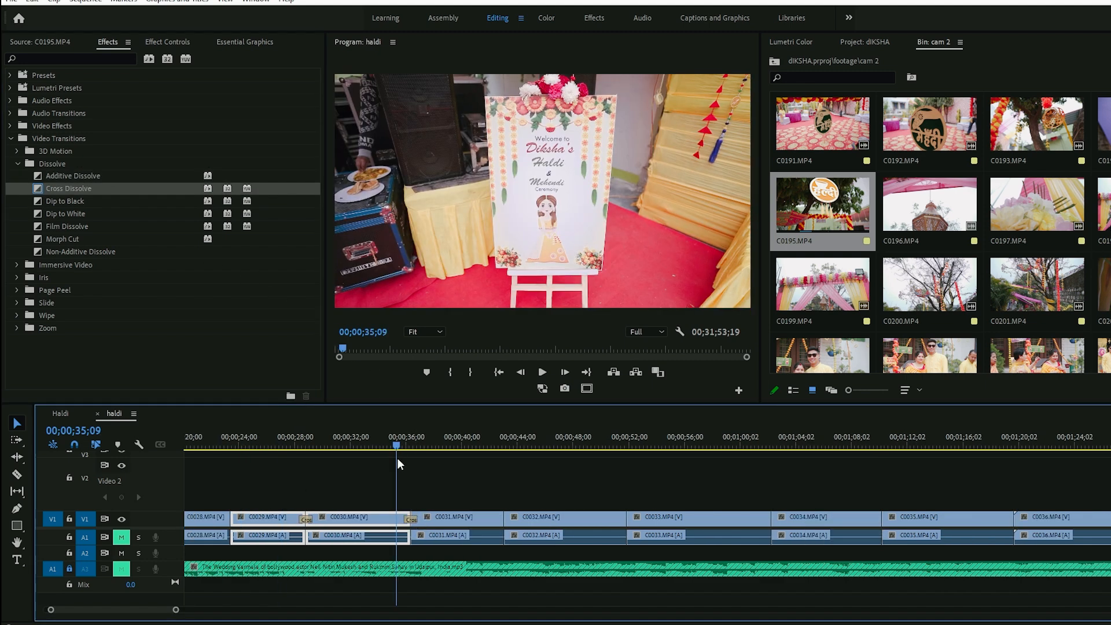
# Ripple-trim the end of C0030 to the playhead at 00;00;35;09 and play back its dissolve into C0031
pyautogui.press('w')
pyautogui.press('space')
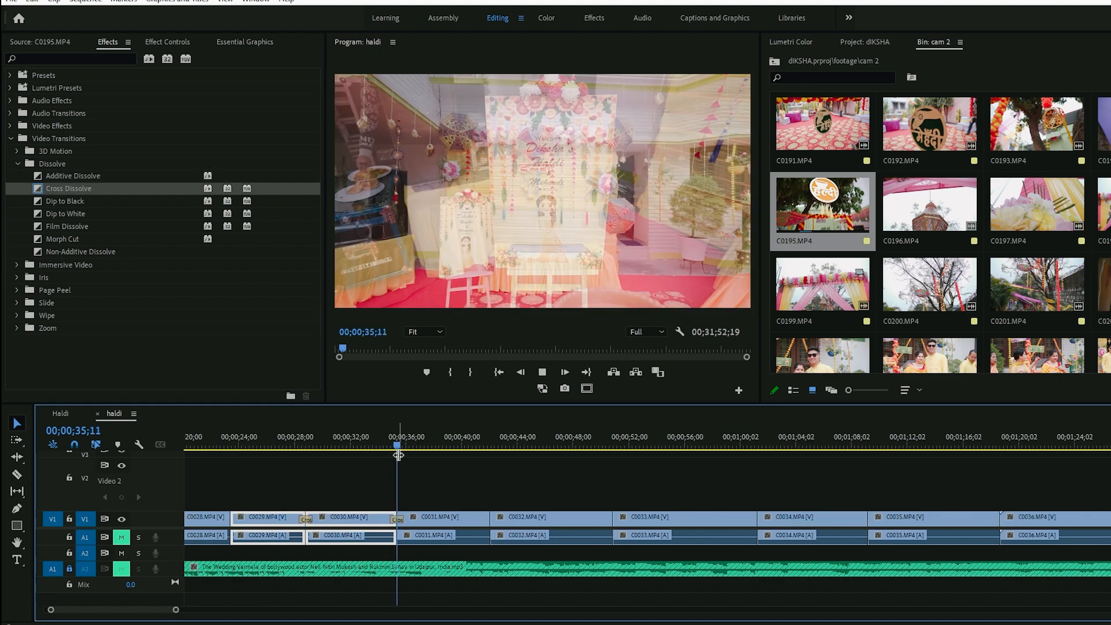
pyautogui.click(379, 445)
pyautogui.press('space')
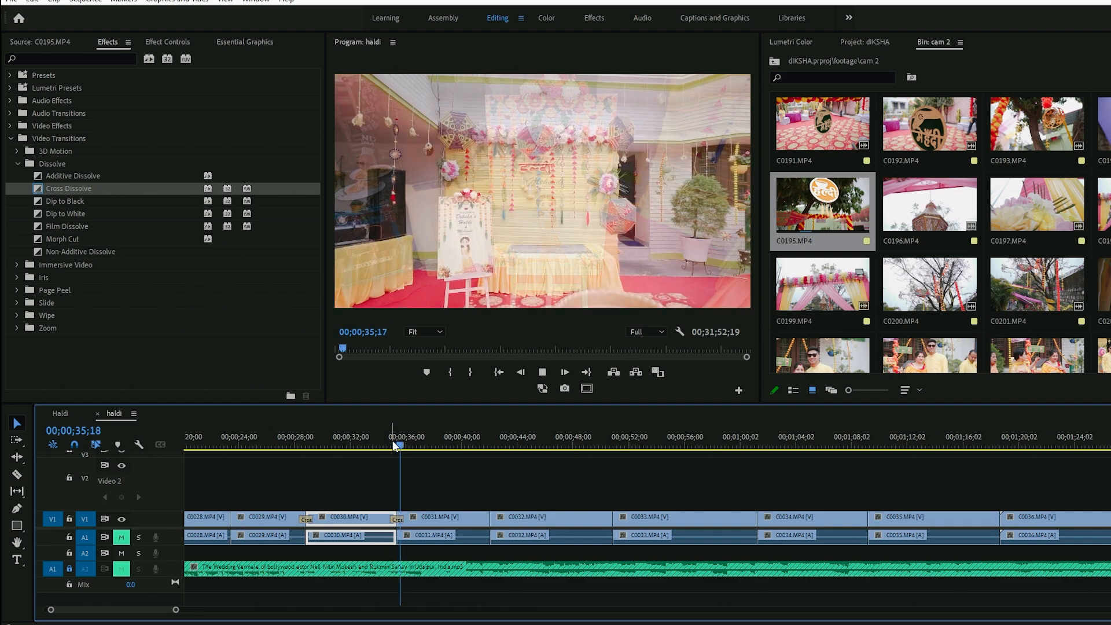
# Set Cross Dissolve as the default transition and apply it across clips C0031 to C0035
pyautogui.rightClick(80, 214)
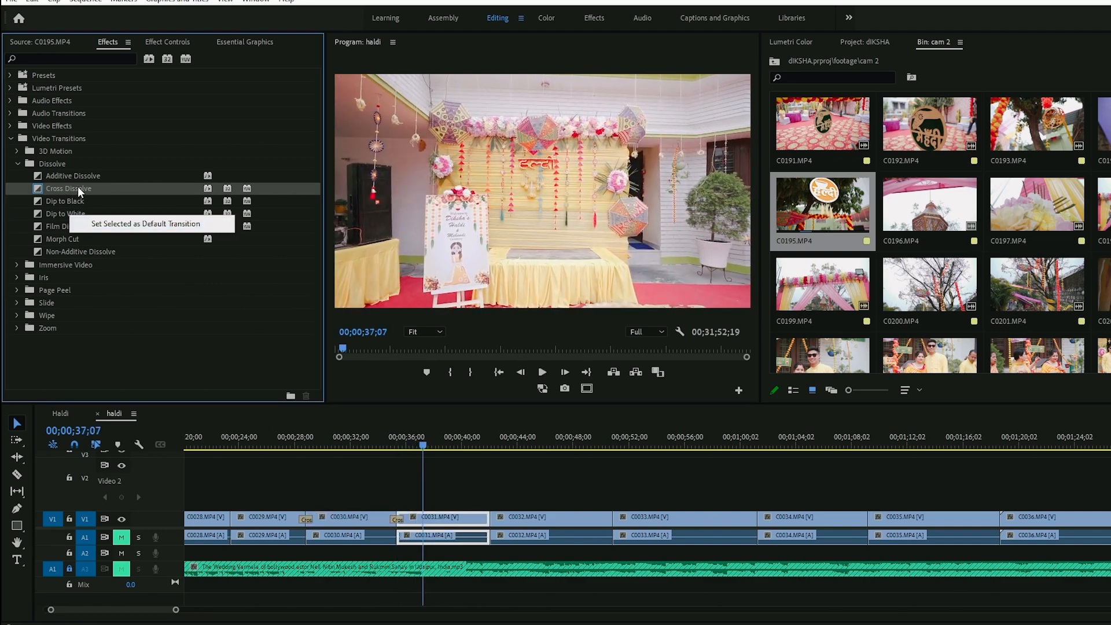
pyautogui.rightClick(78, 190)
pyautogui.click(193, 196)
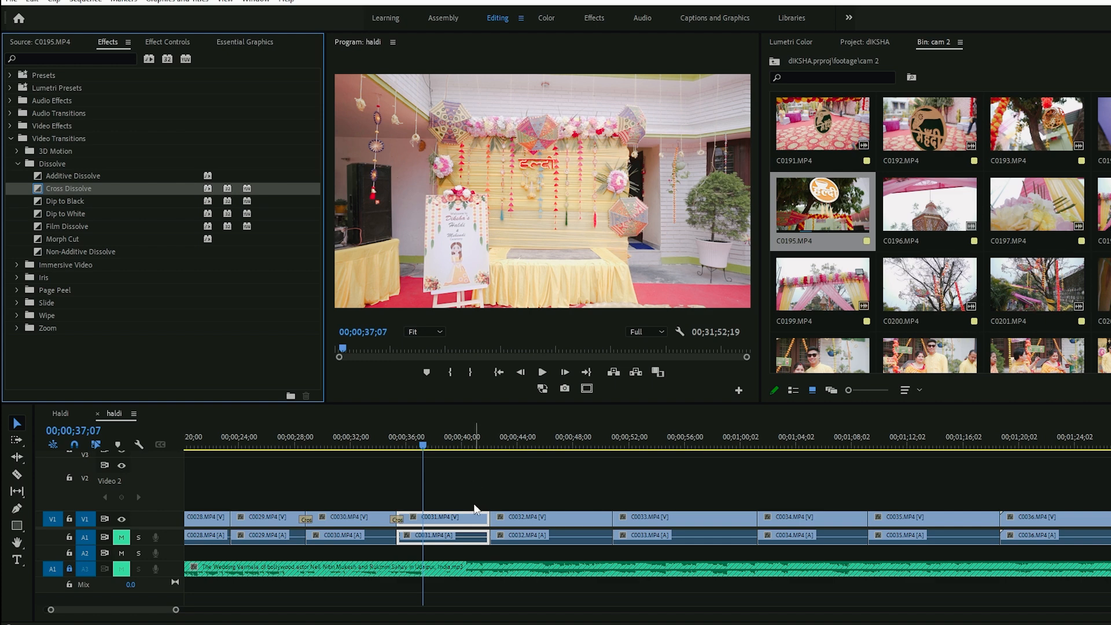
pyautogui.moveTo(472, 497); pyautogui.dragTo(941, 538)
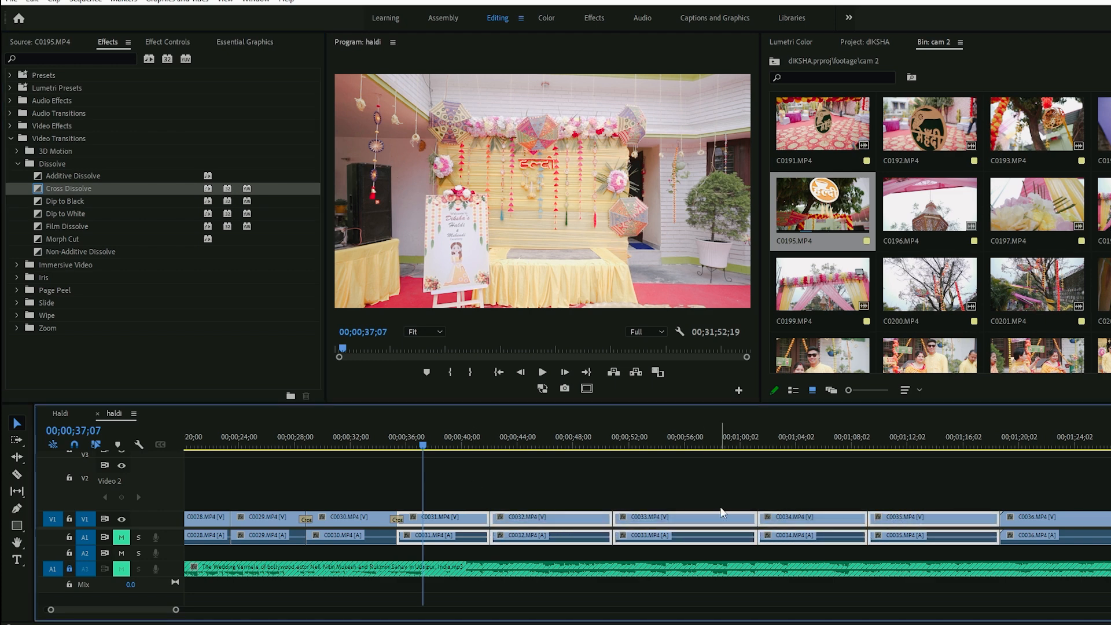
pyautogui.hotkey('ctrl', 'd')
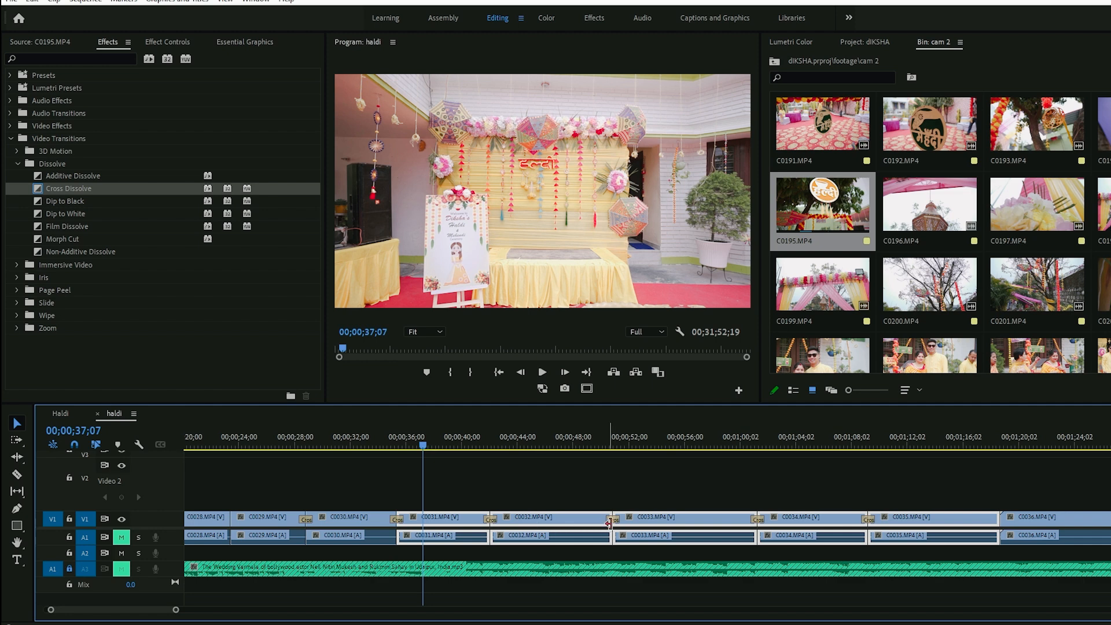
# Play through the new dissolves, then check the footage further along the haldi sequence at 00;05;05;04
pyautogui.press('space')
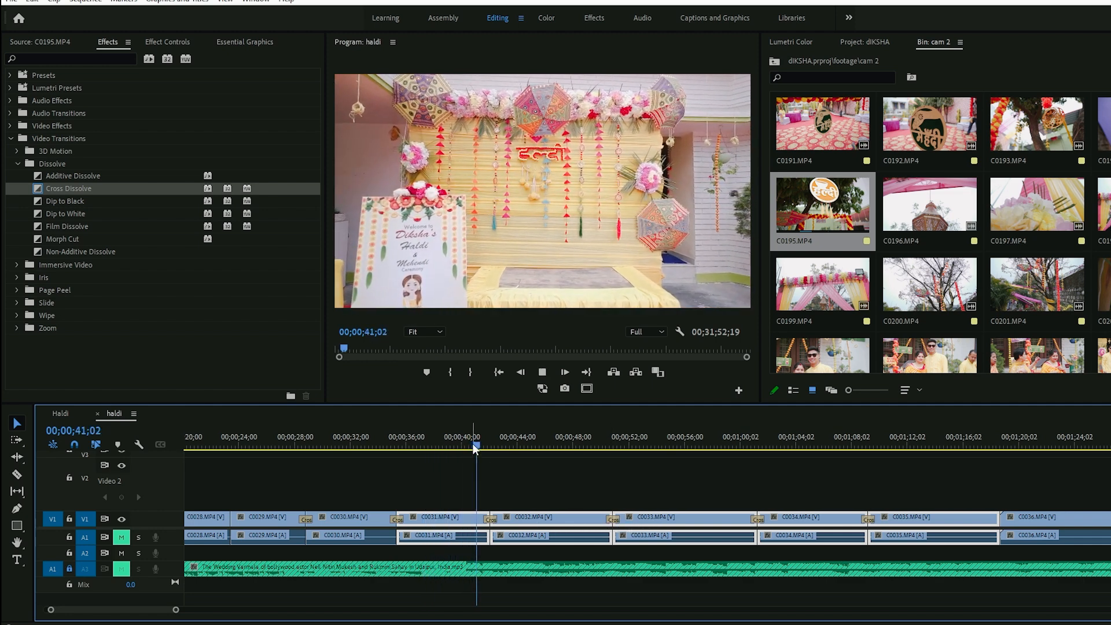
pyautogui.press('-')
pyautogui.press('-')
pyautogui.press('-')
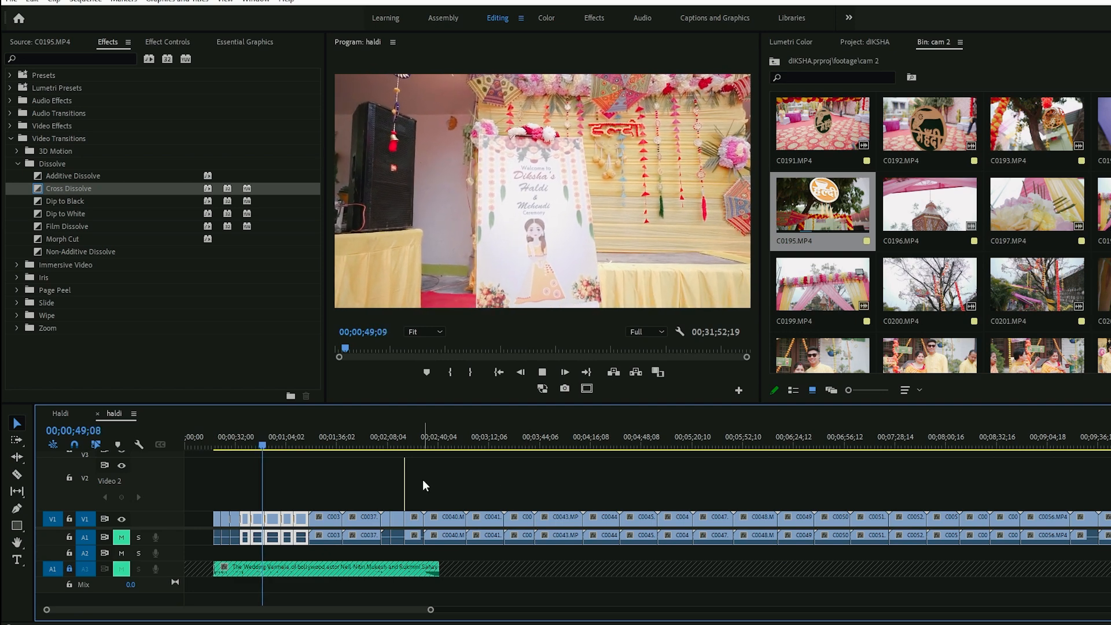
pyautogui.click(667, 441)
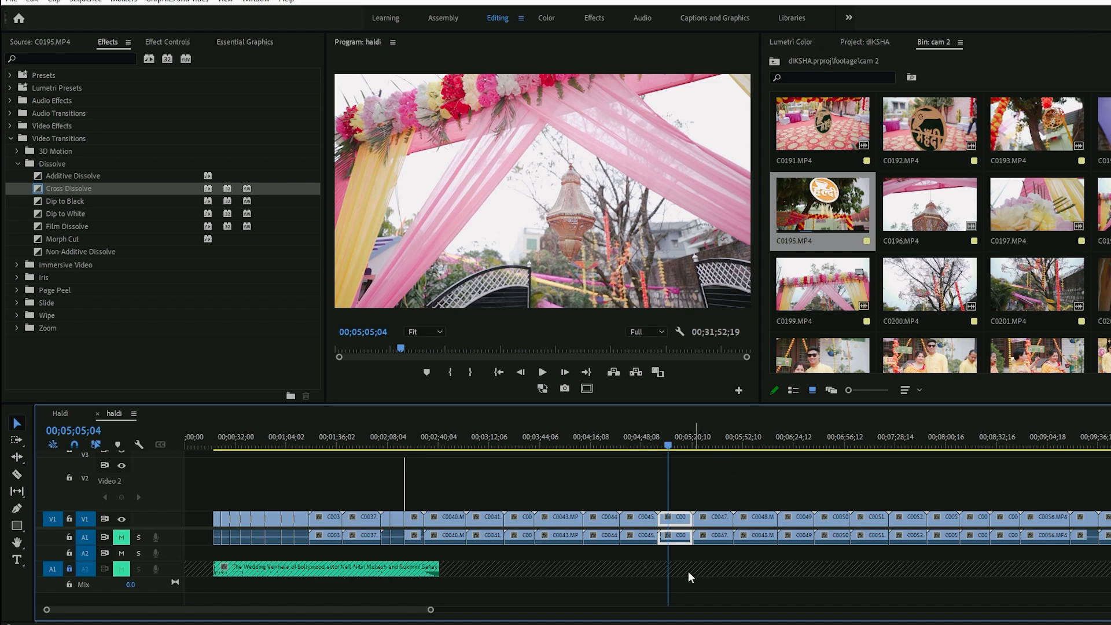
# Switch to File Explorer, open the full video project, and move to 00;07;59;13 in its HALDI sequence
pyautogui.moveTo(601, 624)
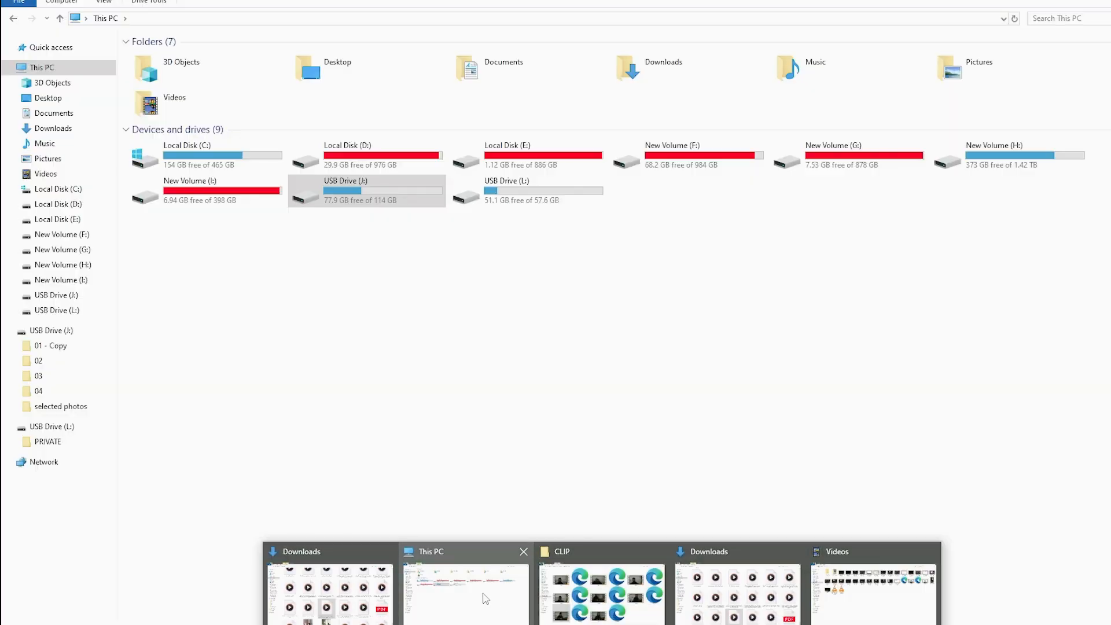
pyautogui.click(483, 592)
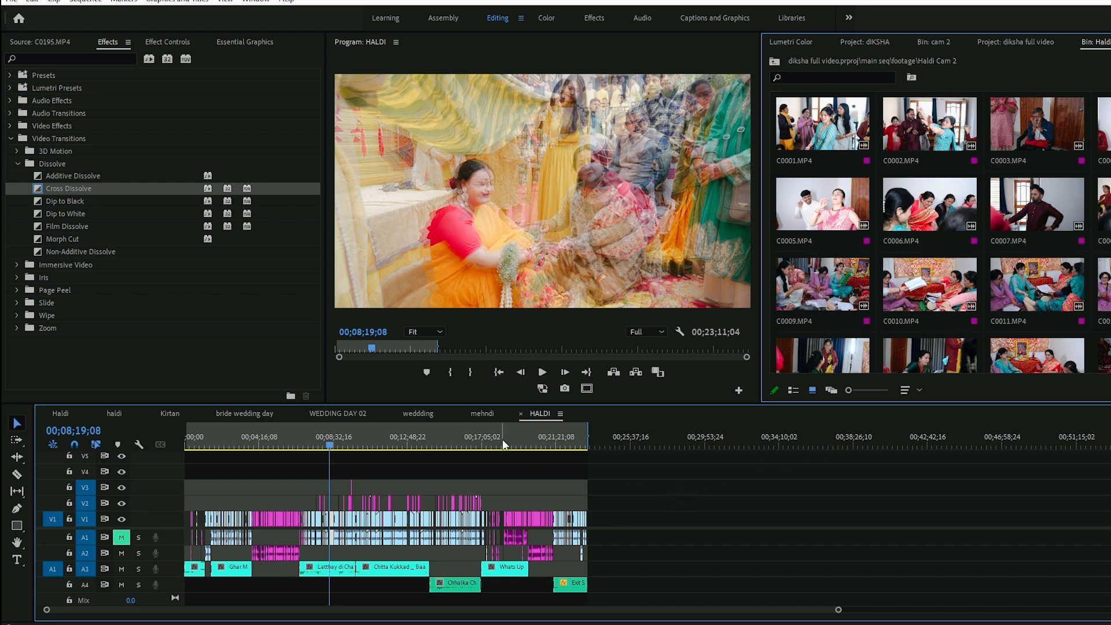
pyautogui.click(324, 431)
# List the full video project's bins and examine the footage bin inside main seq
pyautogui.click(1022, 39)
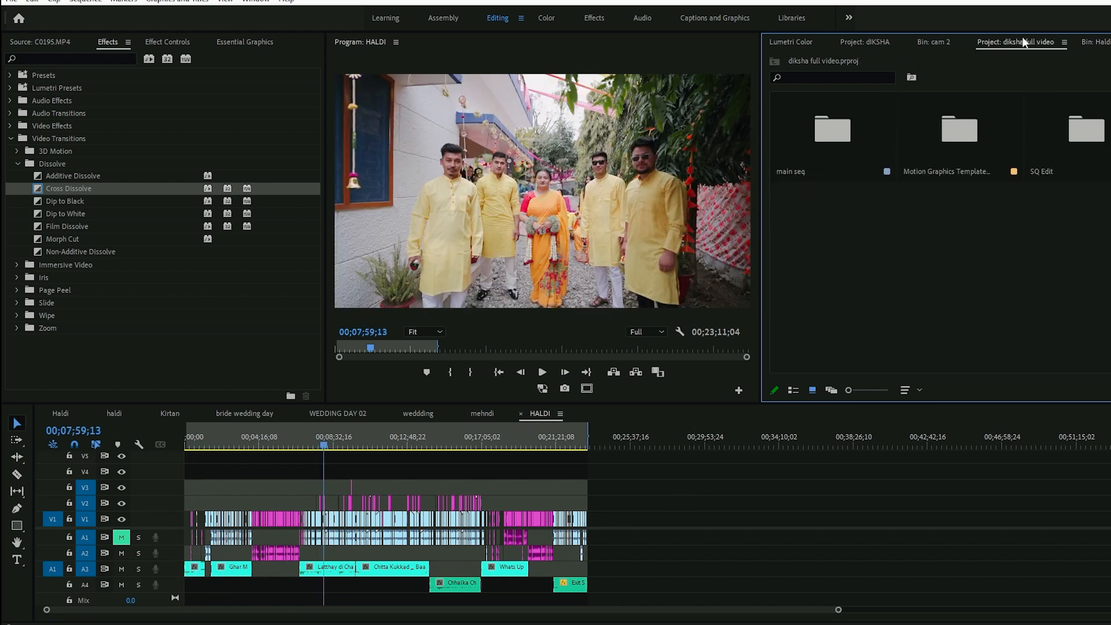
pyautogui.click(792, 390)
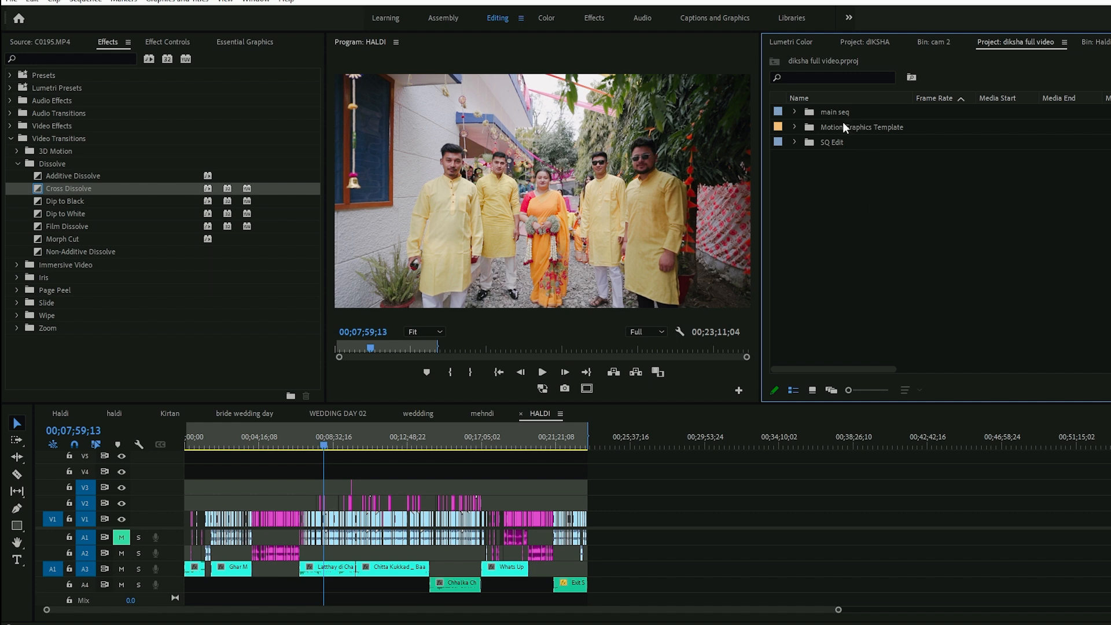
pyautogui.click(795, 112)
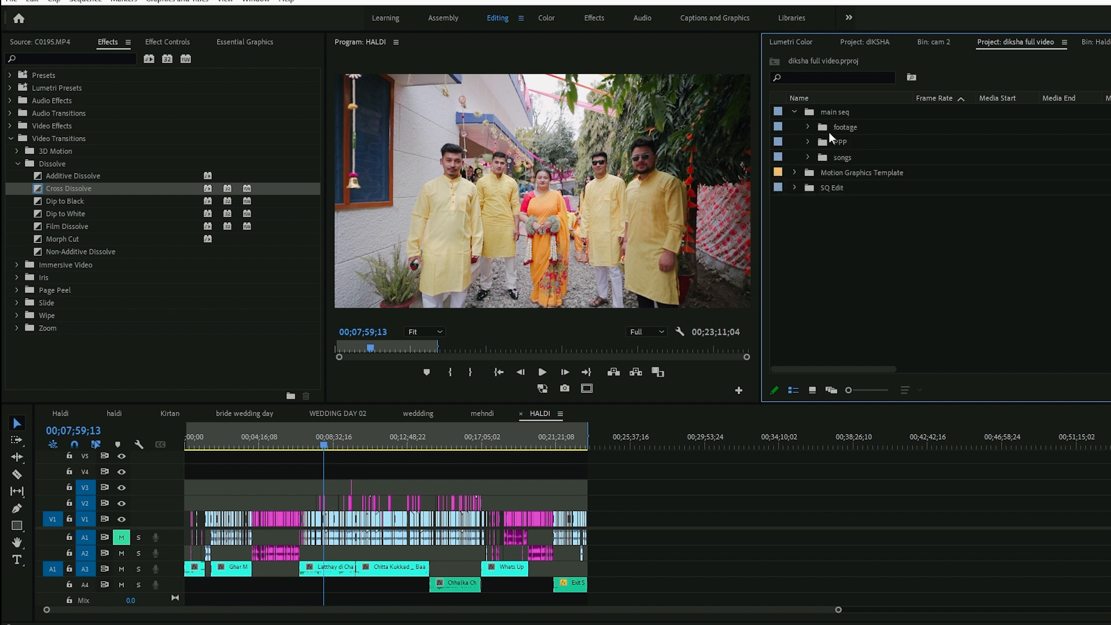
pyautogui.click(807, 127)
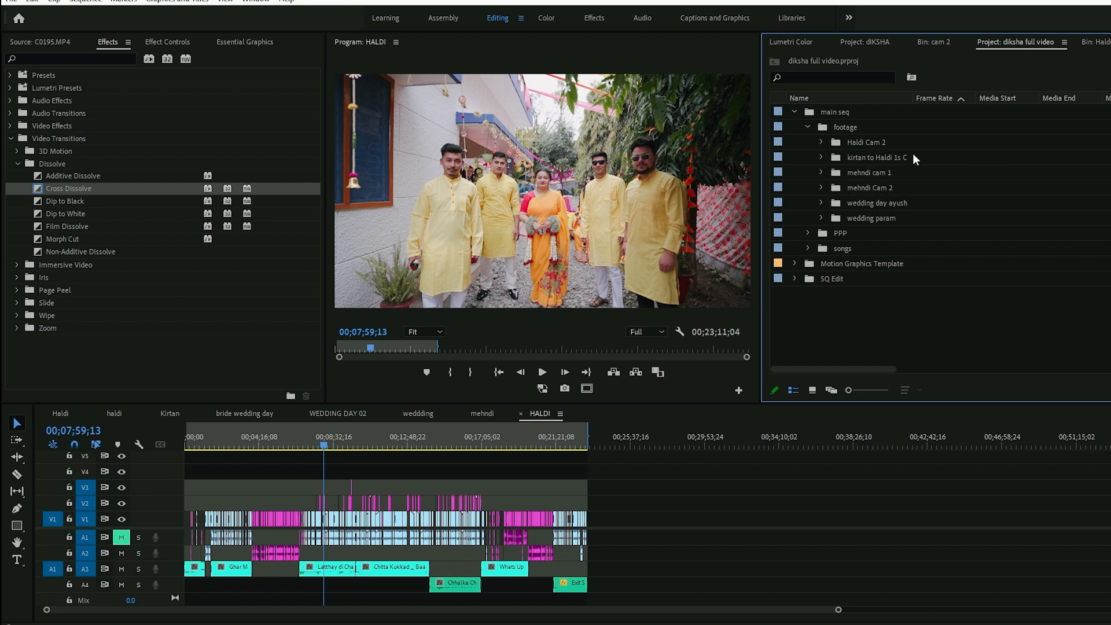
pyautogui.click(807, 127)
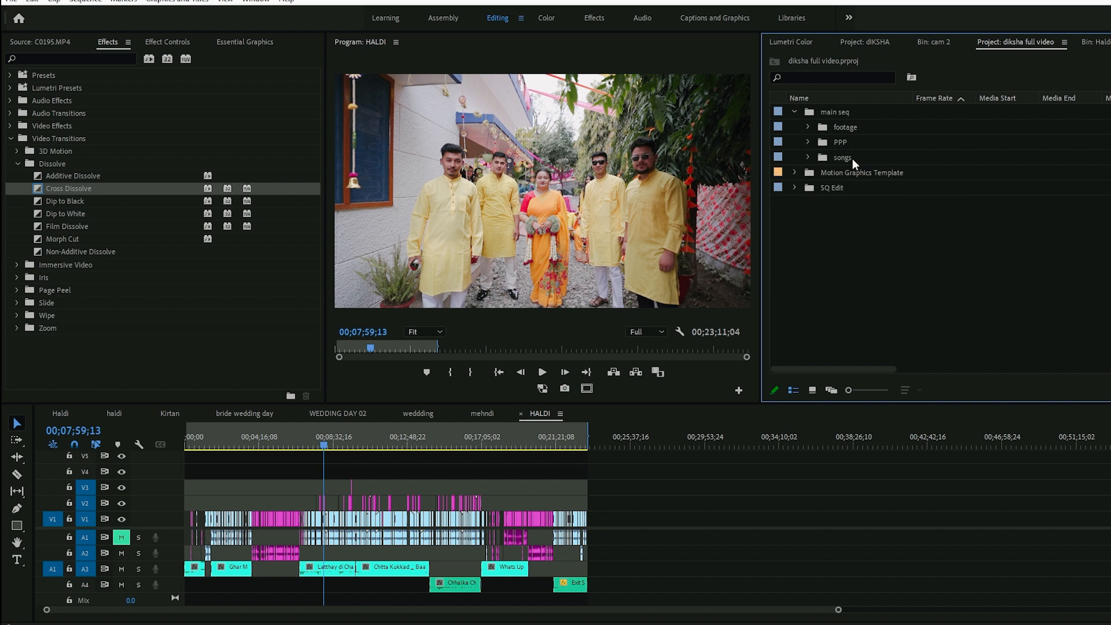
# Return to the start of the HALDI sequence, mute music track A3, and play the opening
pyautogui.click(322, 449)
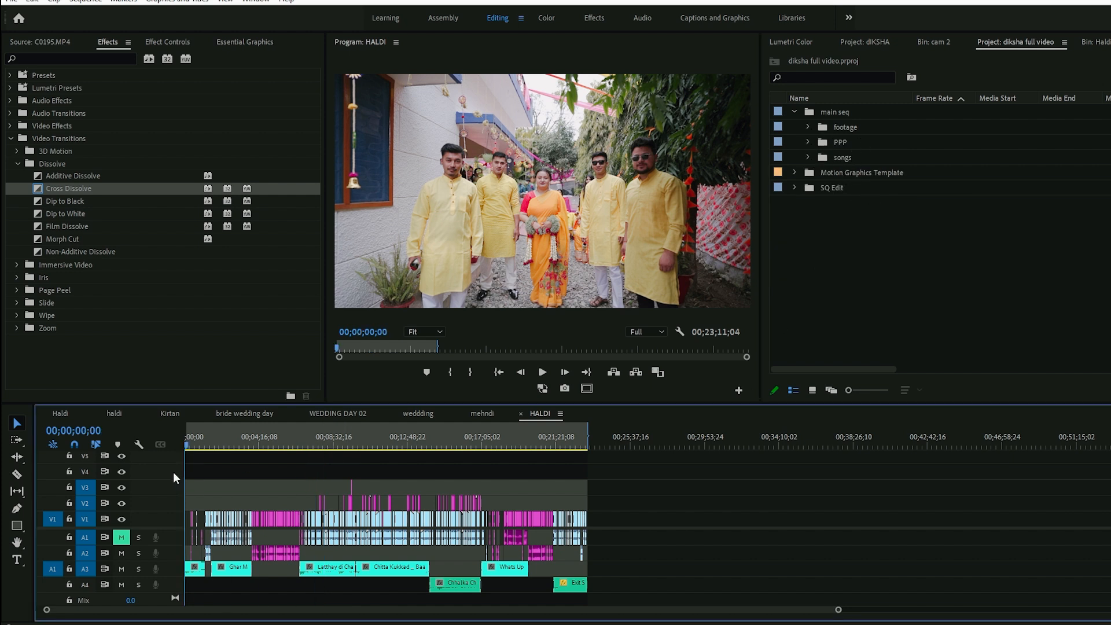
pyautogui.press('Home')
pyautogui.press('space')
pyautogui.press('space')
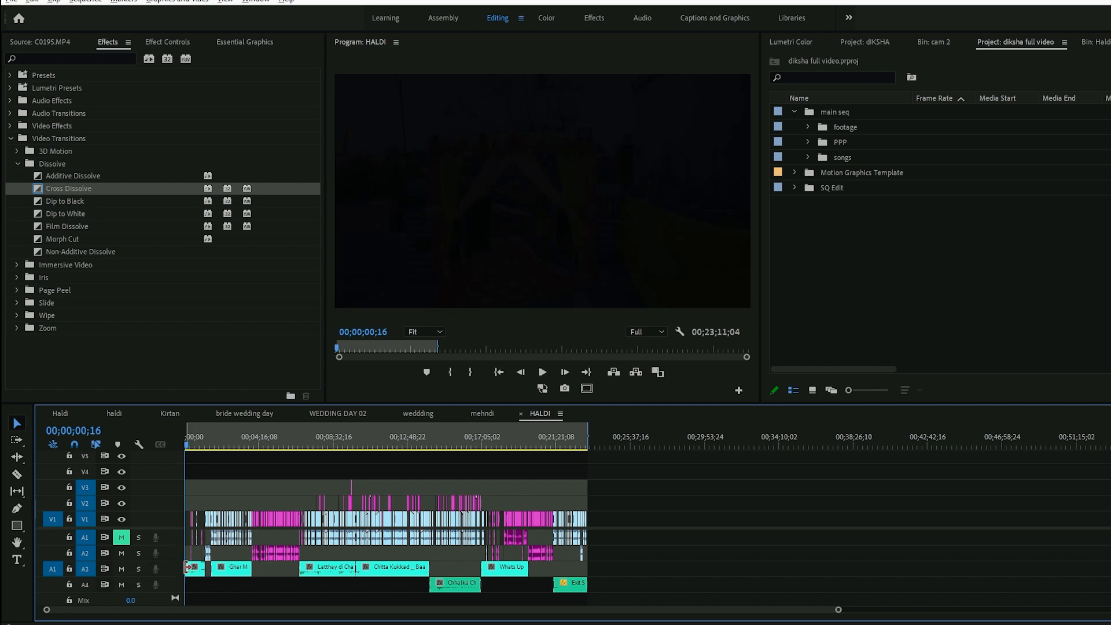
pyautogui.scroll(8, 188, 570)
pyautogui.click(122, 568)
pyautogui.press('space')
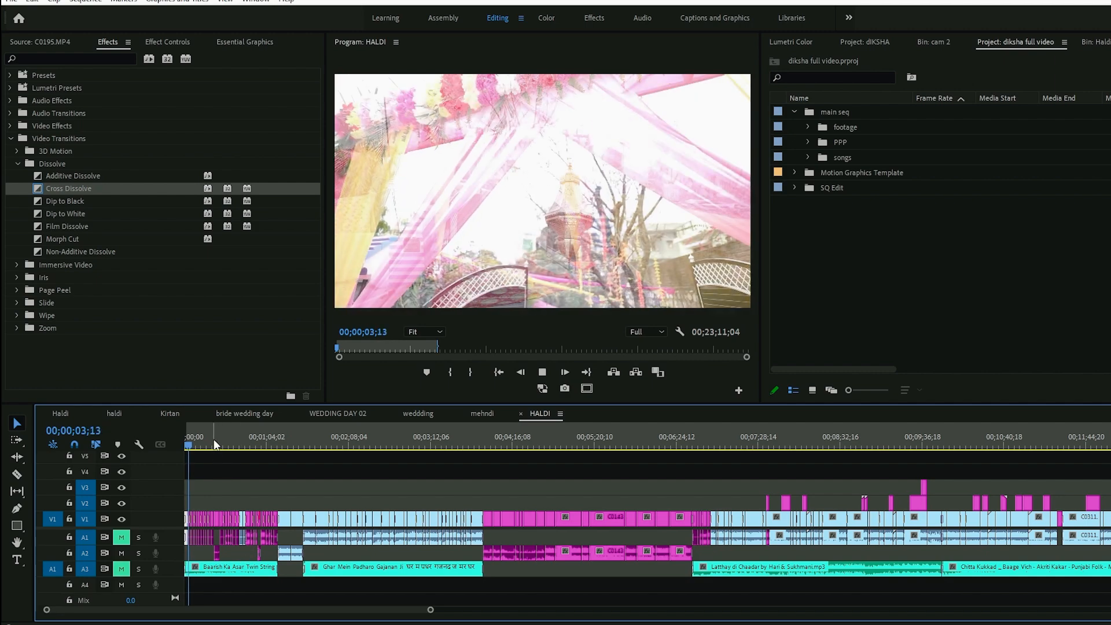
# Skim the HALDI sequence to the dance section around 00;05;24 and examine how its clips are arranged
pyautogui.moveTo(217, 436); pyautogui.dragTo(596, 444)
pyautogui.scroll(-2, 610, 487)
pyautogui.scroll(3, 506, 485)
pyautogui.scroll(-3, 723, 536)
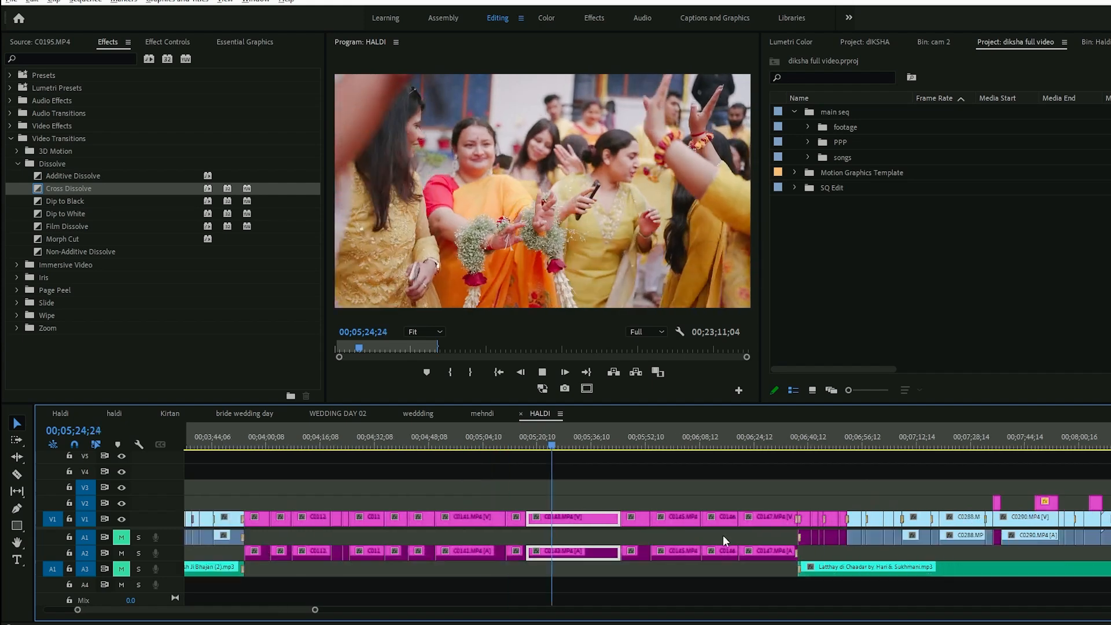
pyautogui.press('space')
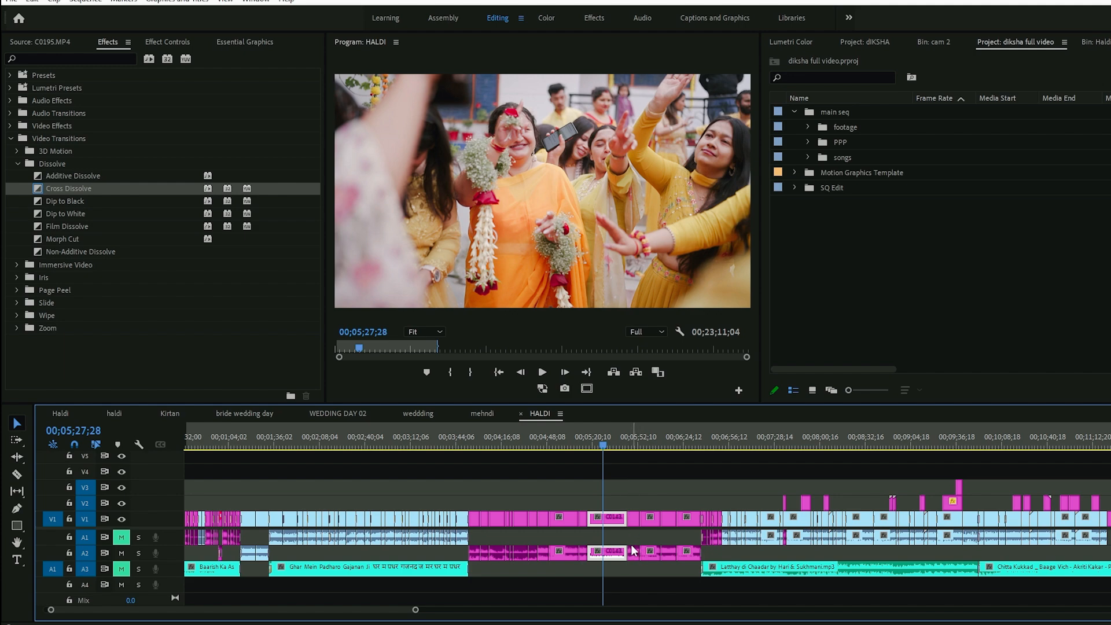
pyautogui.scroll(3, 633, 550)
pyautogui.press('space')
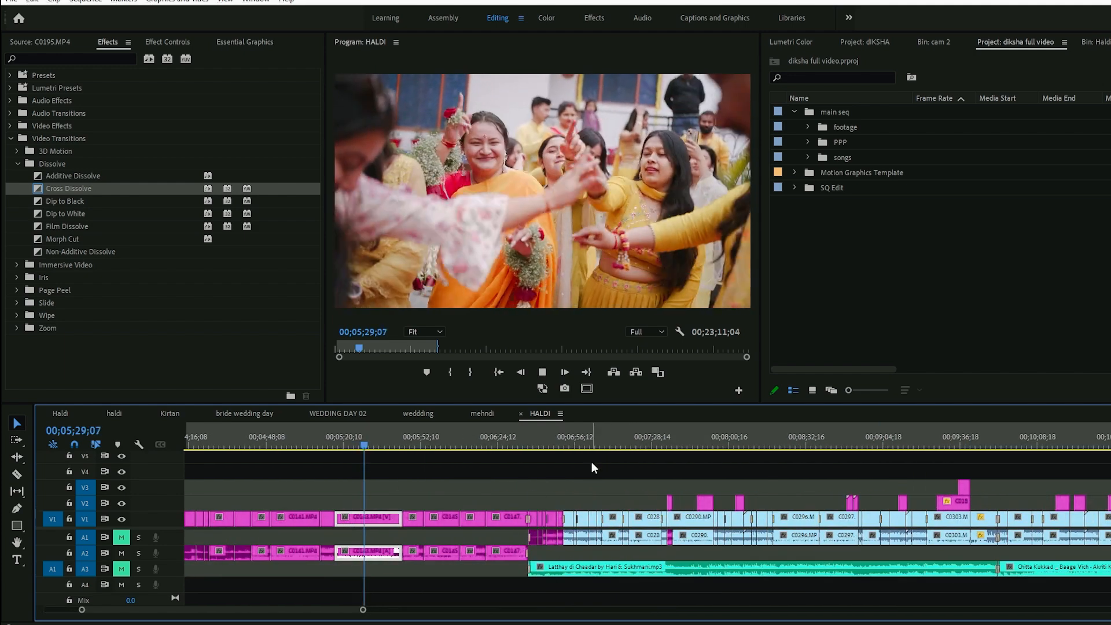
# Play the HALDI sequence from 00;07;31;26 and examine the second-camera clips placed on V2
pyautogui.click(659, 446)
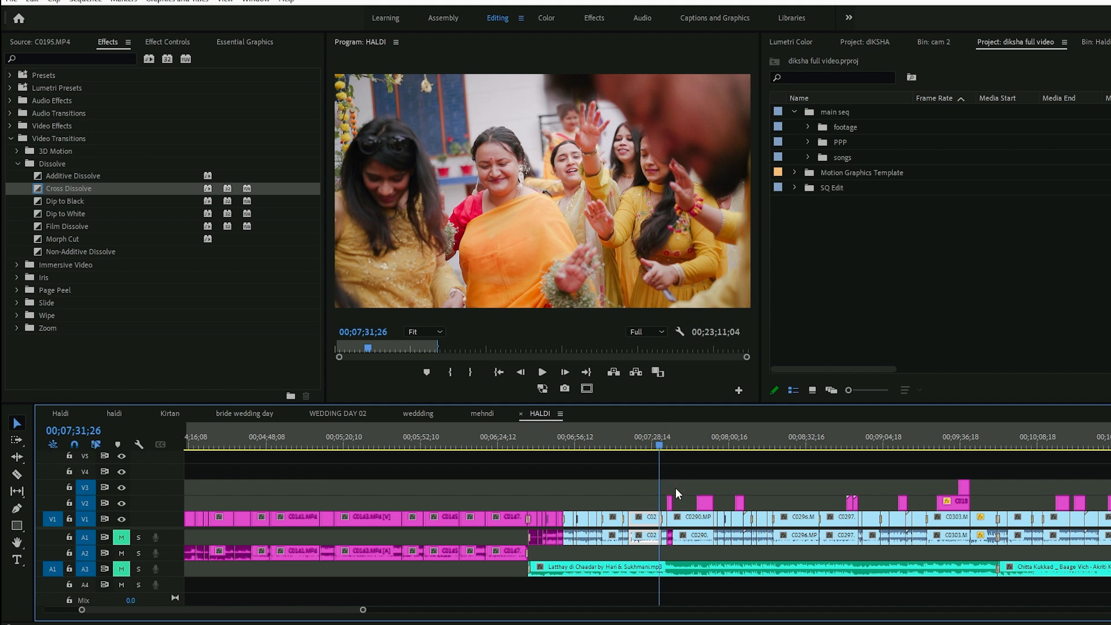
pyautogui.press('space')
pyautogui.scroll(4, 675, 488)
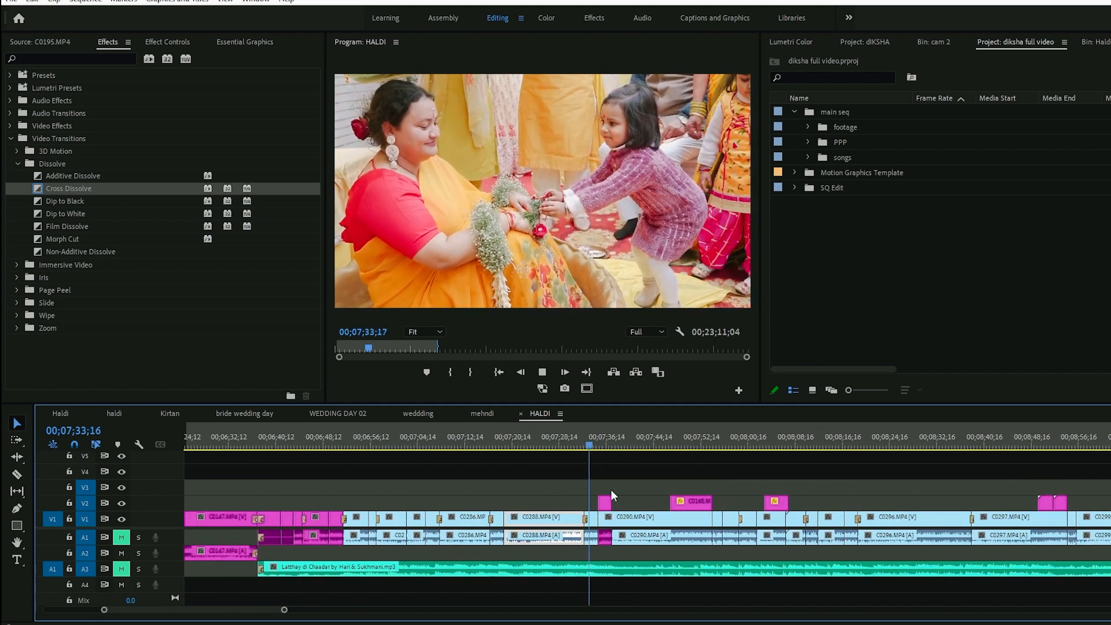
pyautogui.scroll(3, 628, 492)
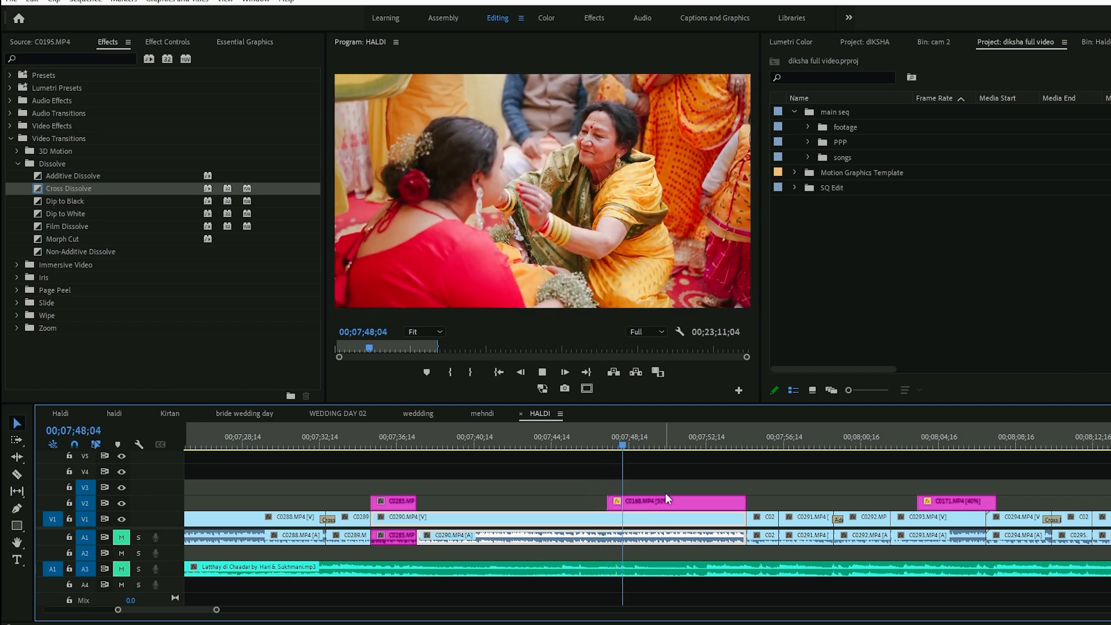
# Check the speed and duration settings of the V2 clip above the end of C0290
pyautogui.click(664, 502)
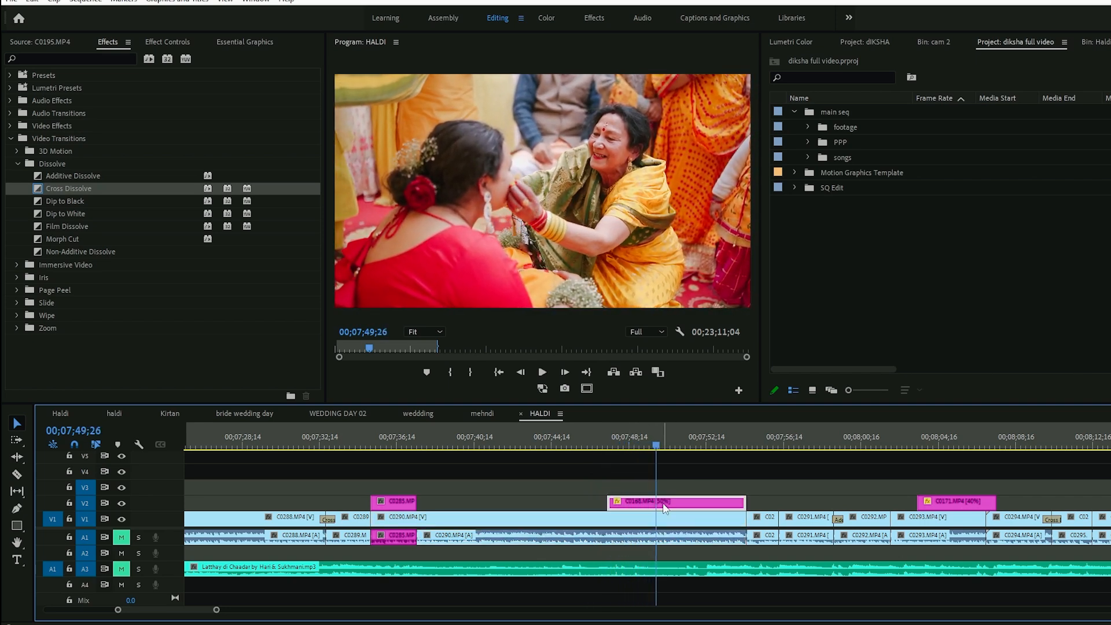
pyautogui.hotkey('ctrl', 'r')
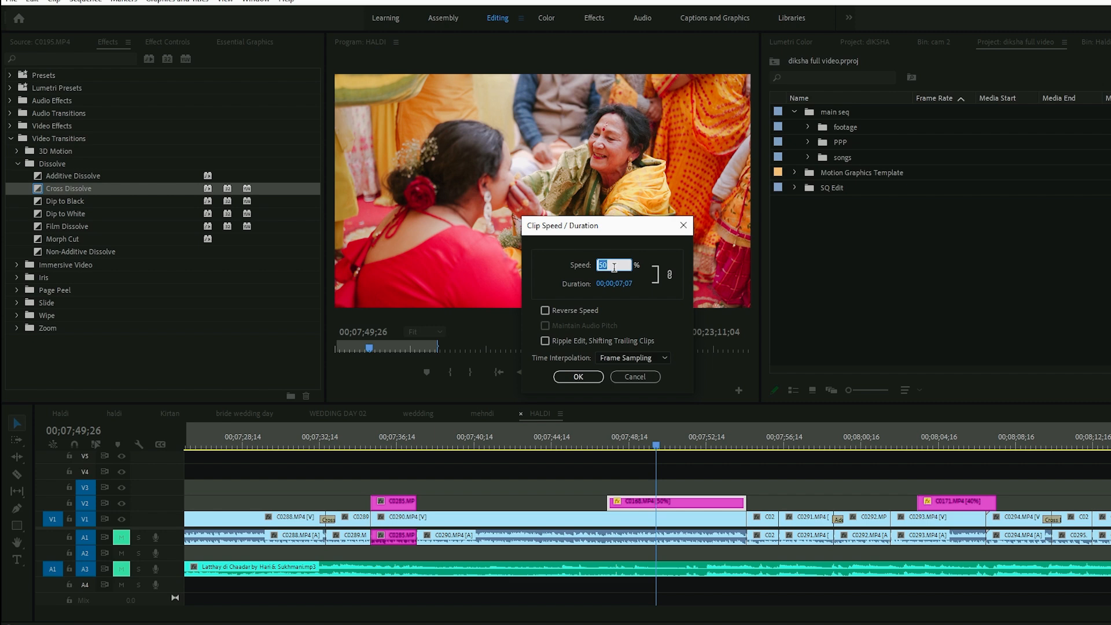
pyautogui.click(581, 378)
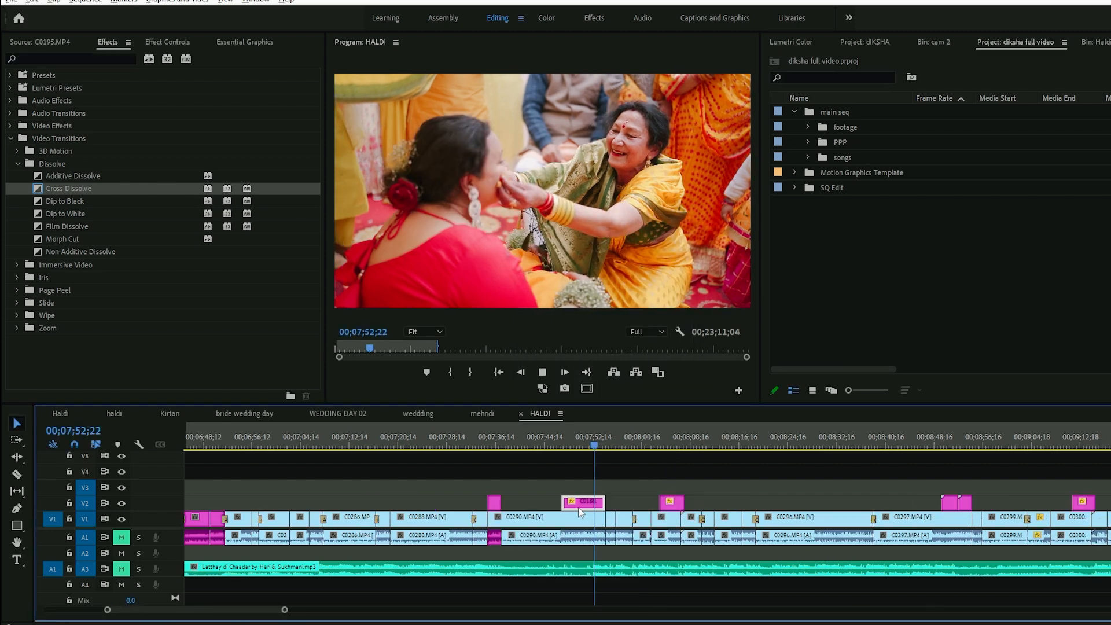
# Review the later part of the HALDI sequence, playing the section from 00;17;56;04
pyautogui.press('-')
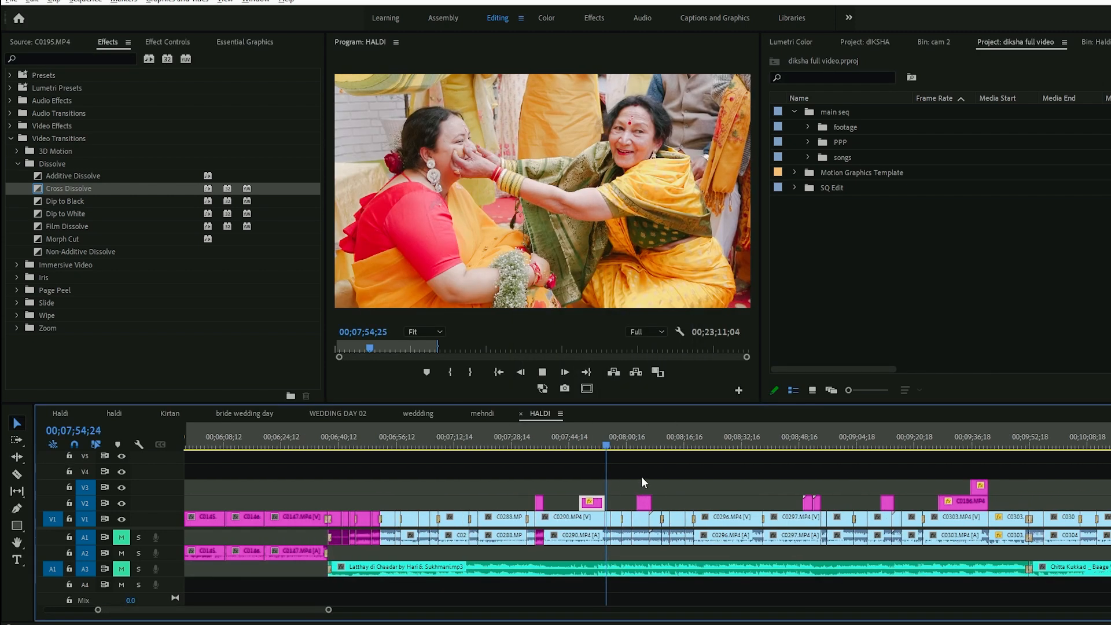
pyautogui.click(624, 449)
pyautogui.press('-')
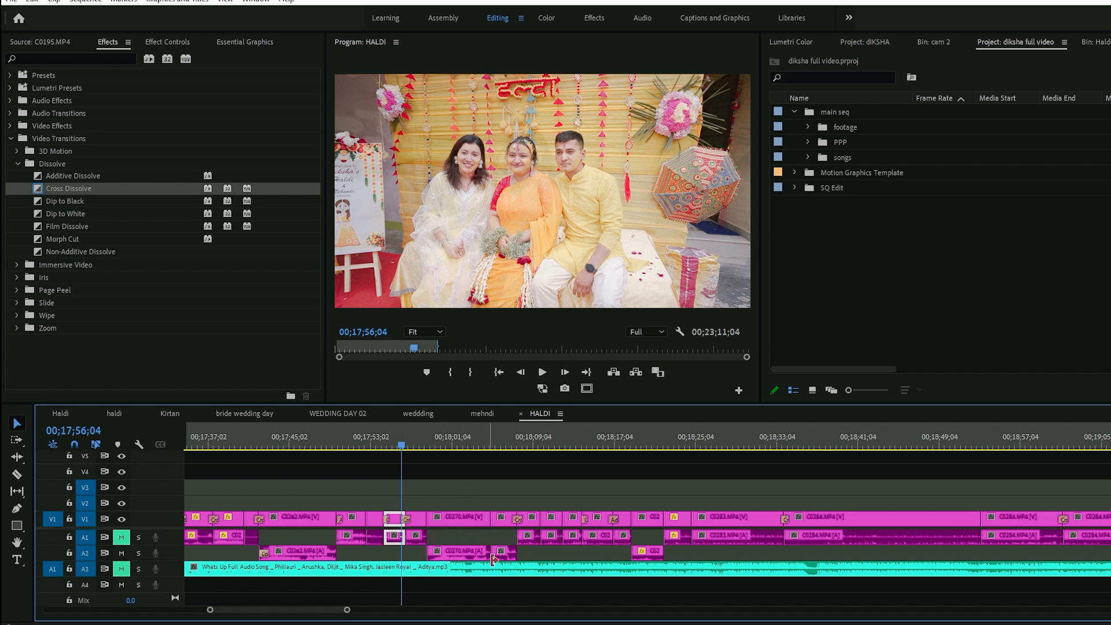
pyautogui.press('space')
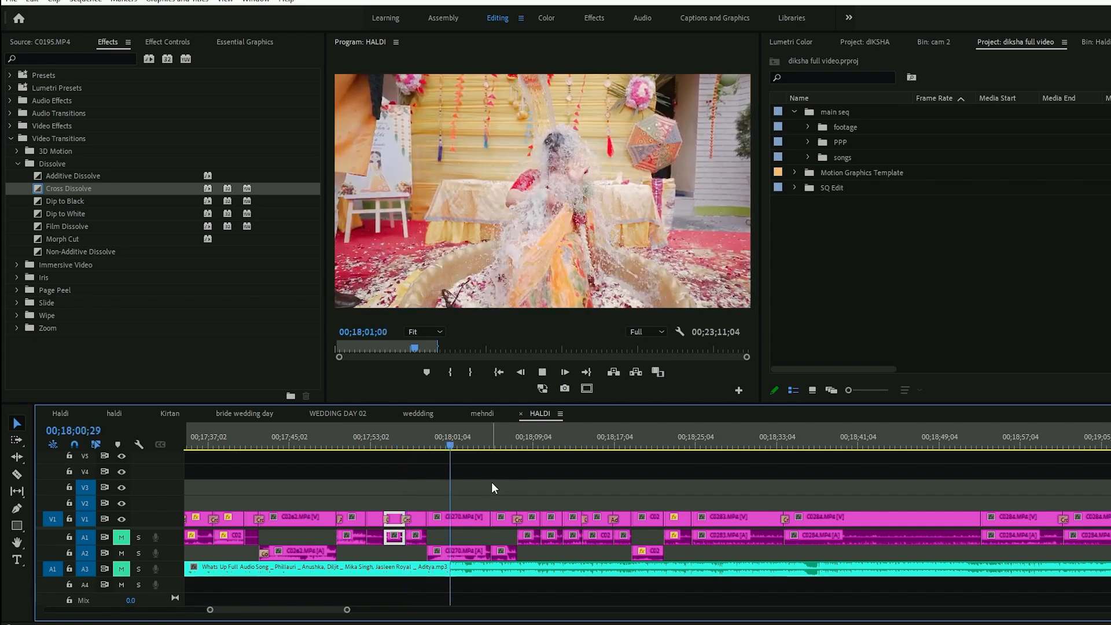
pyautogui.press('space')
pyautogui.scroll(-5, 444, 495)
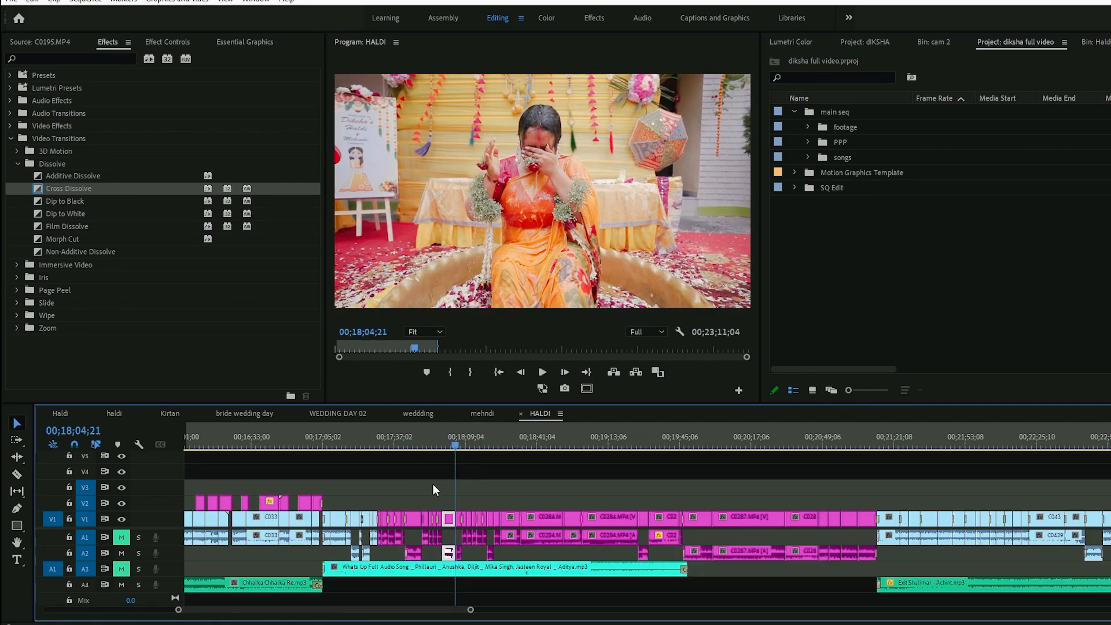
# Show the HALDI sequence through to its end and save the project
pyautogui.scroll(-3, 474, 503)
pyautogui.scroll(-3, 480, 503)
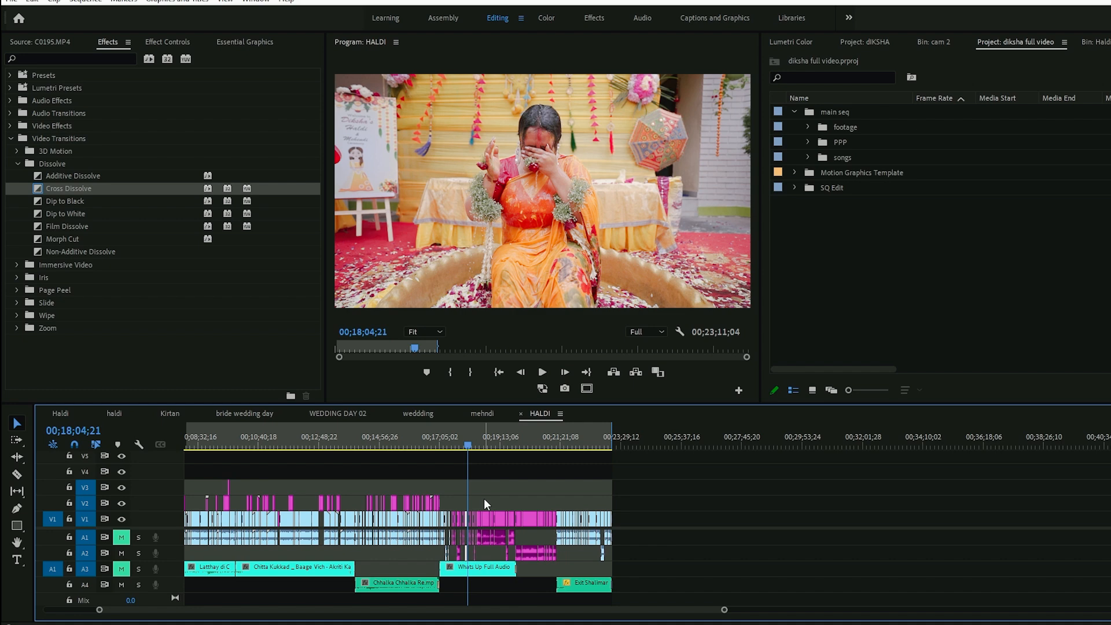
pyautogui.hotkey('ctrl', 's')
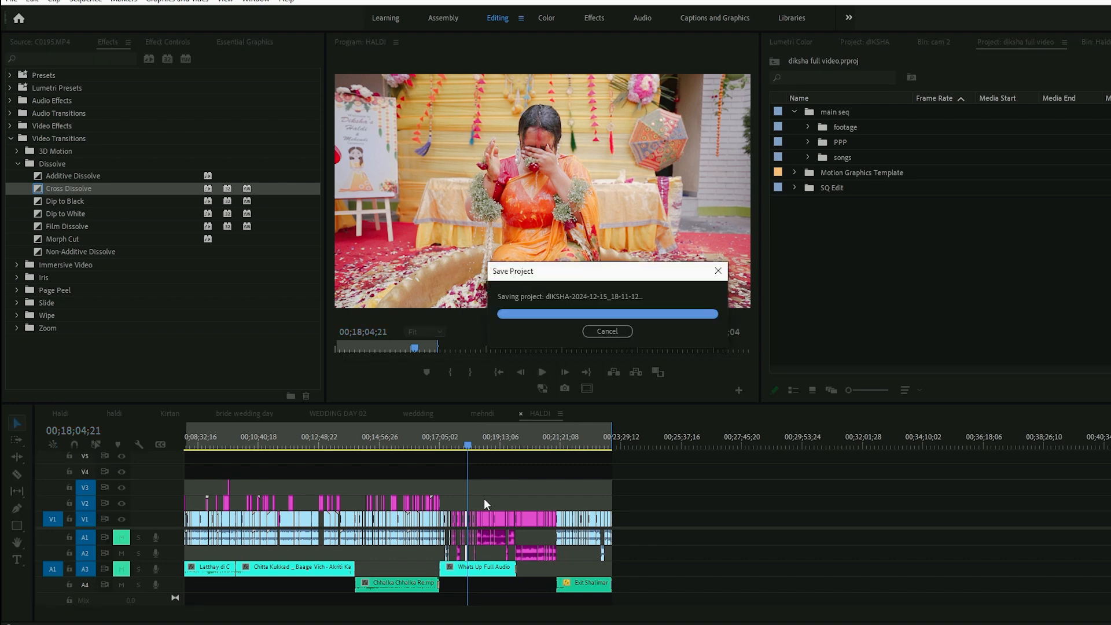